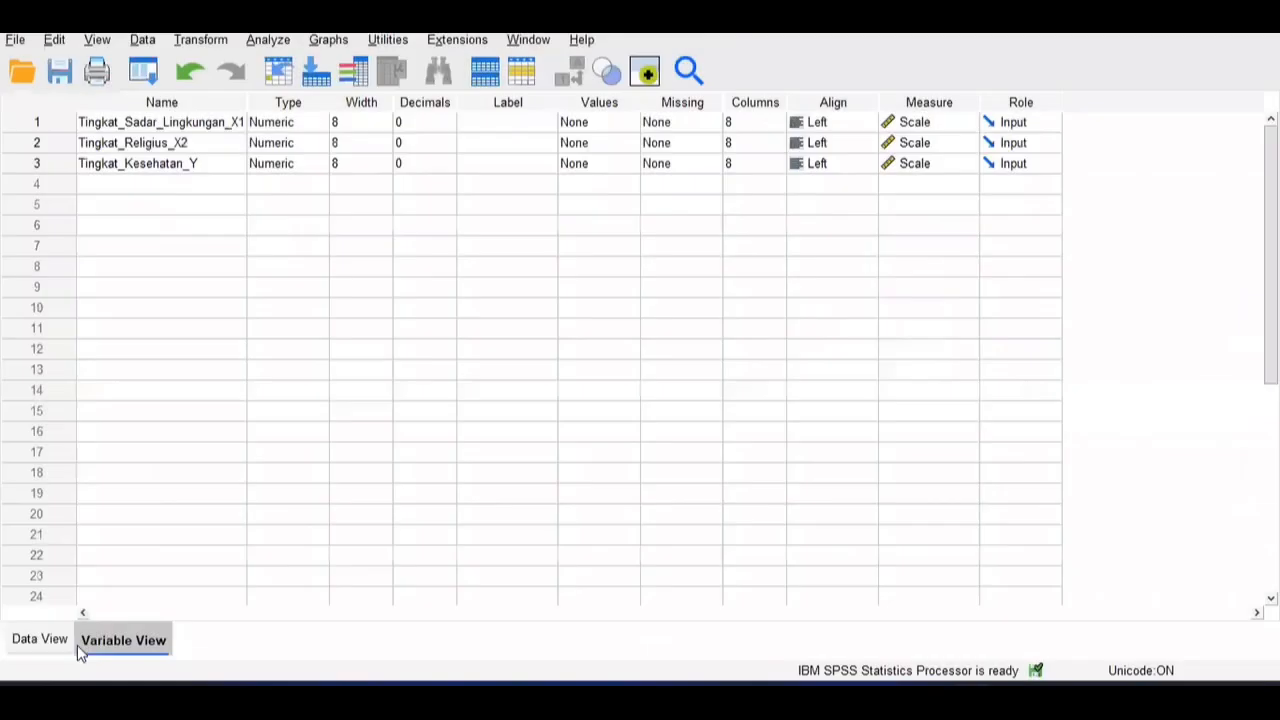
- Show the data values and widen the Tingkat_Sadar_Lingkungan_X1, Tingkat_Religius_X2 and Tingkat_Kesehatan_Y columns to fit their names better
left_click(42, 645)
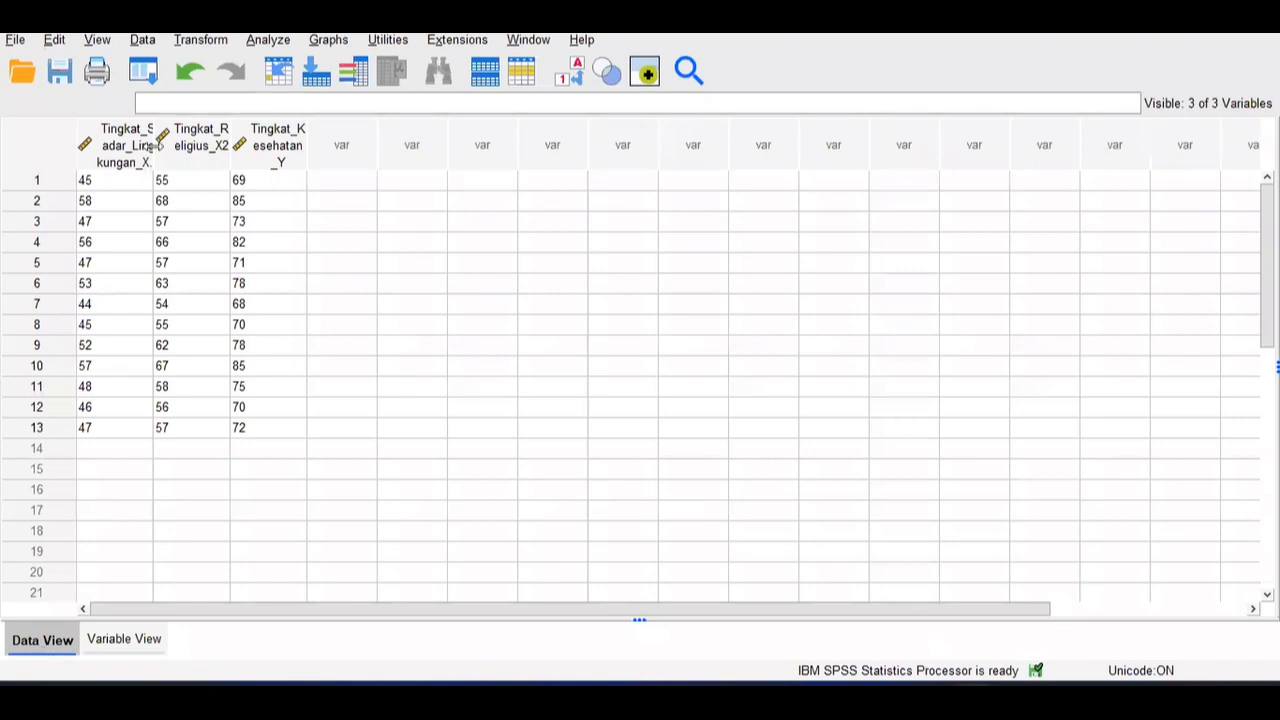
left_click_drag(155, 145, 252, 163)
left_click_drag(328, 145, 371, 148)
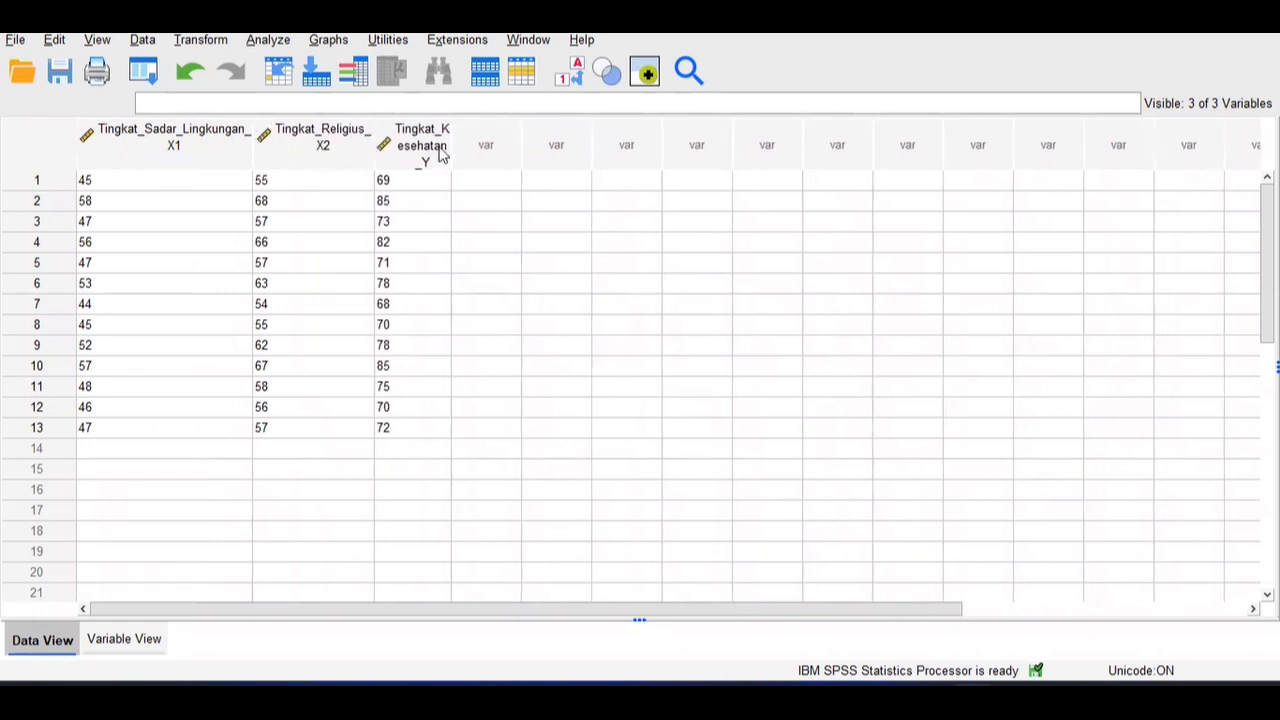
left_click_drag(451, 145, 509, 146)
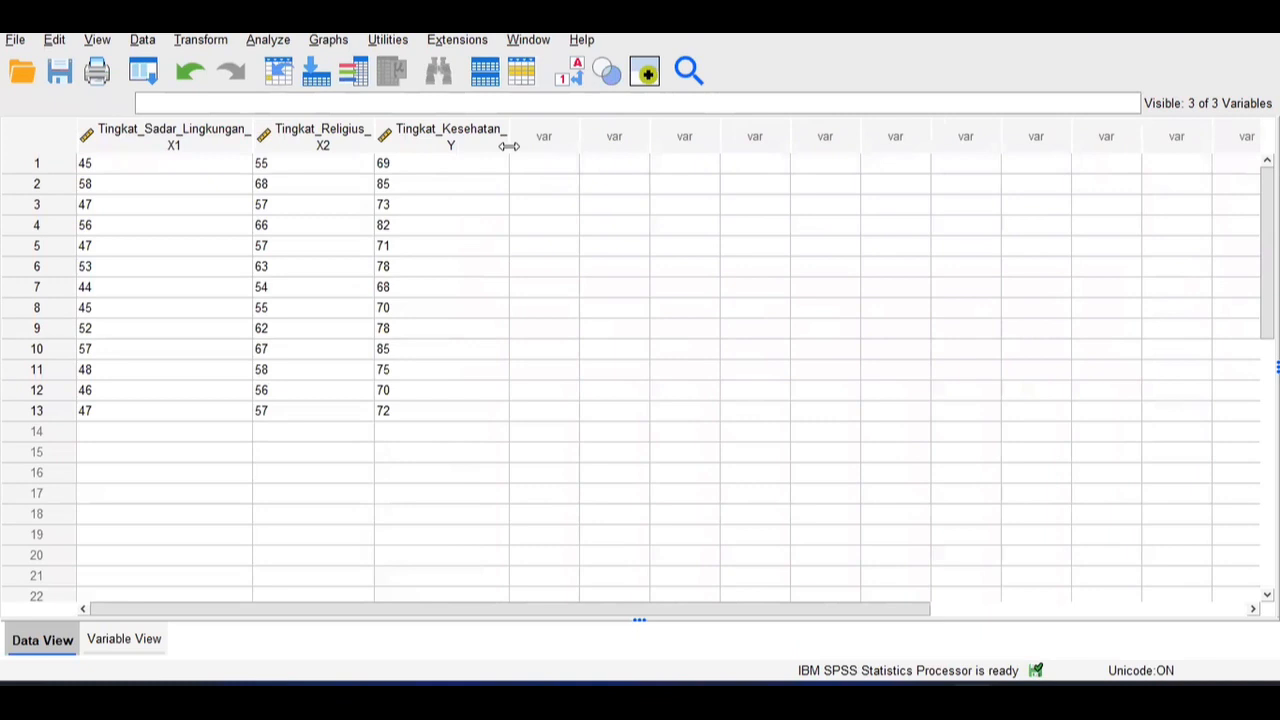
- Set up a linear regression with Tingkat_Kesehatan_Y as dependent and Tingkat_Sadar_Lingkungan_X1 and Tingkat_Religius_X2 as predictors, using the Enter method
left_click(270, 40)
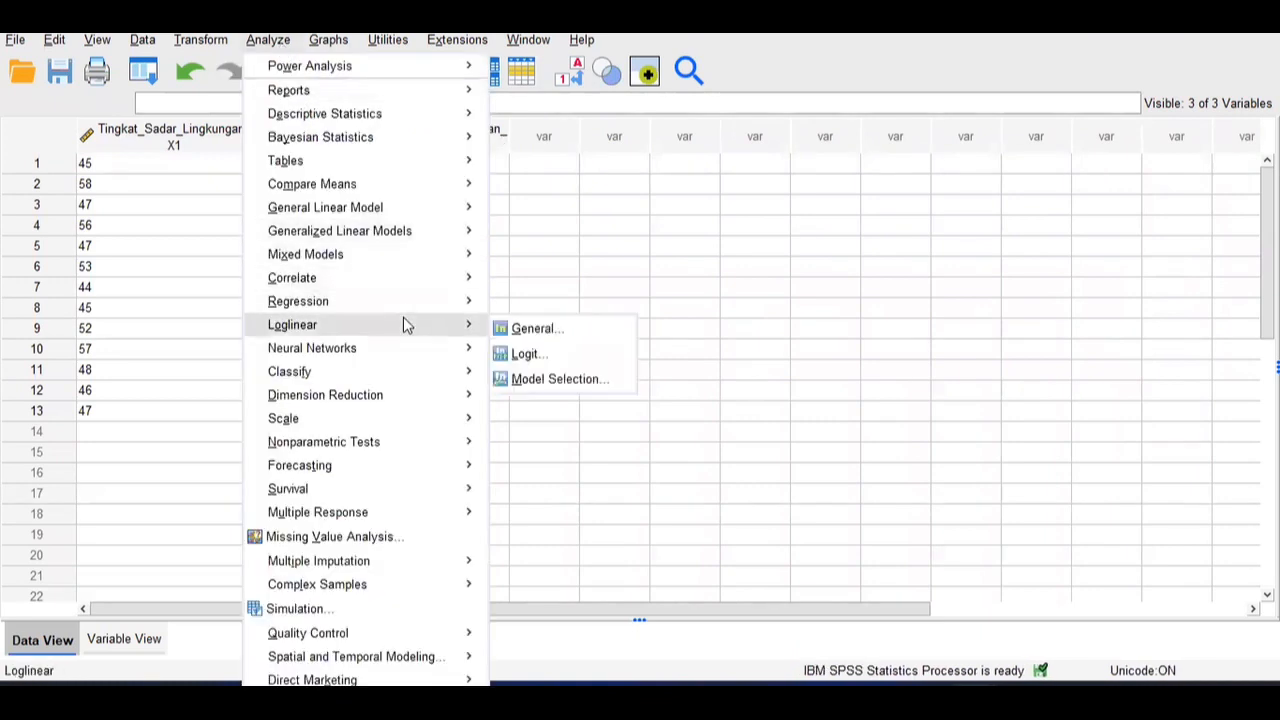
mouse_move(433, 309)
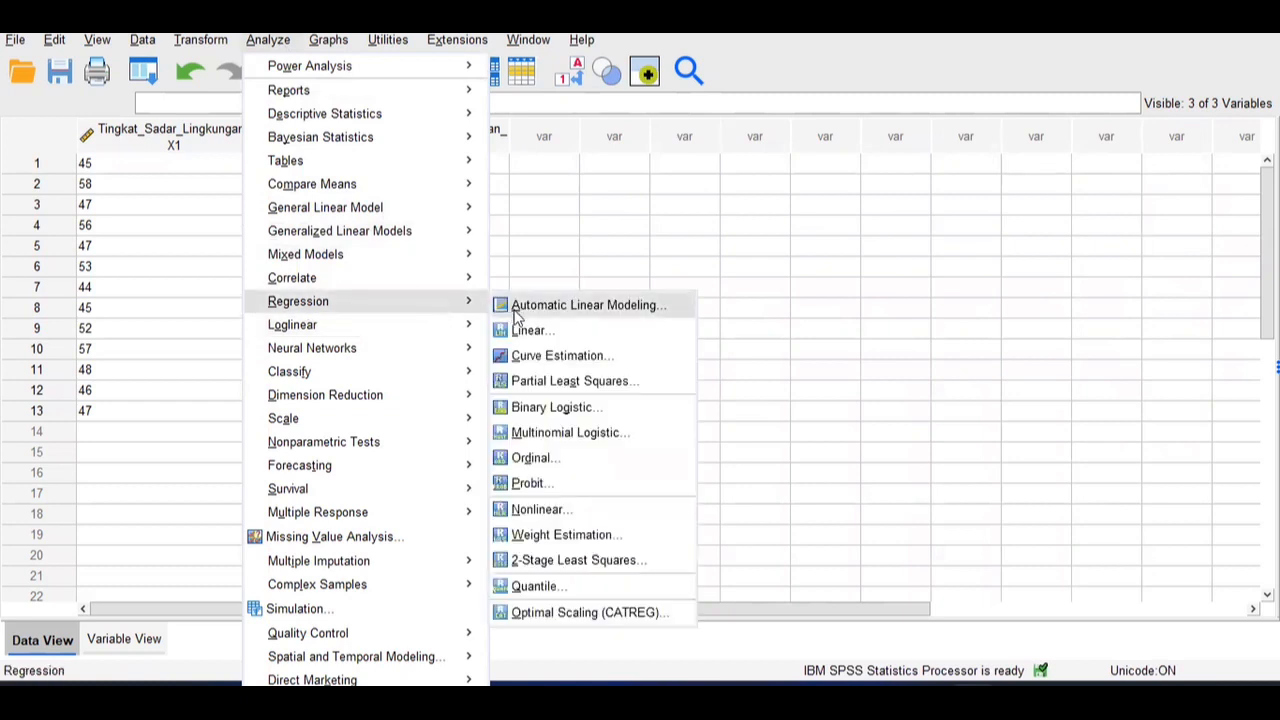
left_click(531, 338)
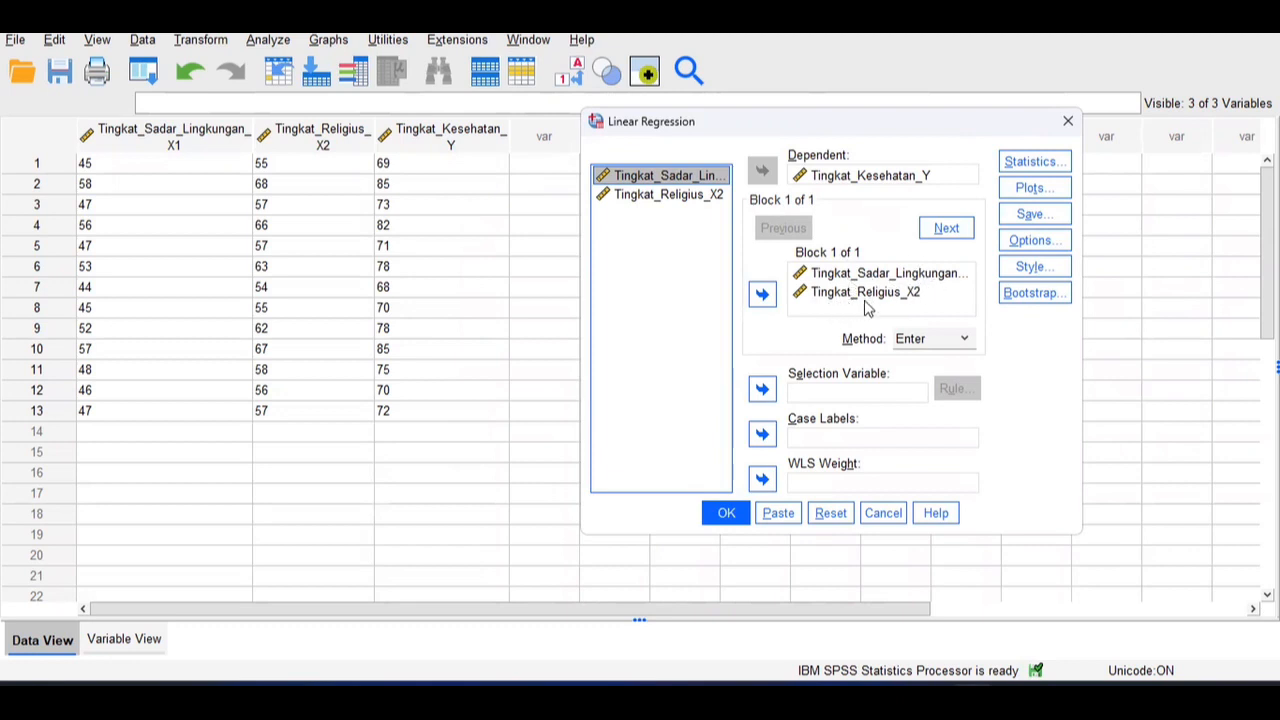
- Include estimates, model fit, R squared change, descriptives, part and partial correlations, and collinearity diagnostics in the regression, plus a residual histogram
left_click(1030, 162)
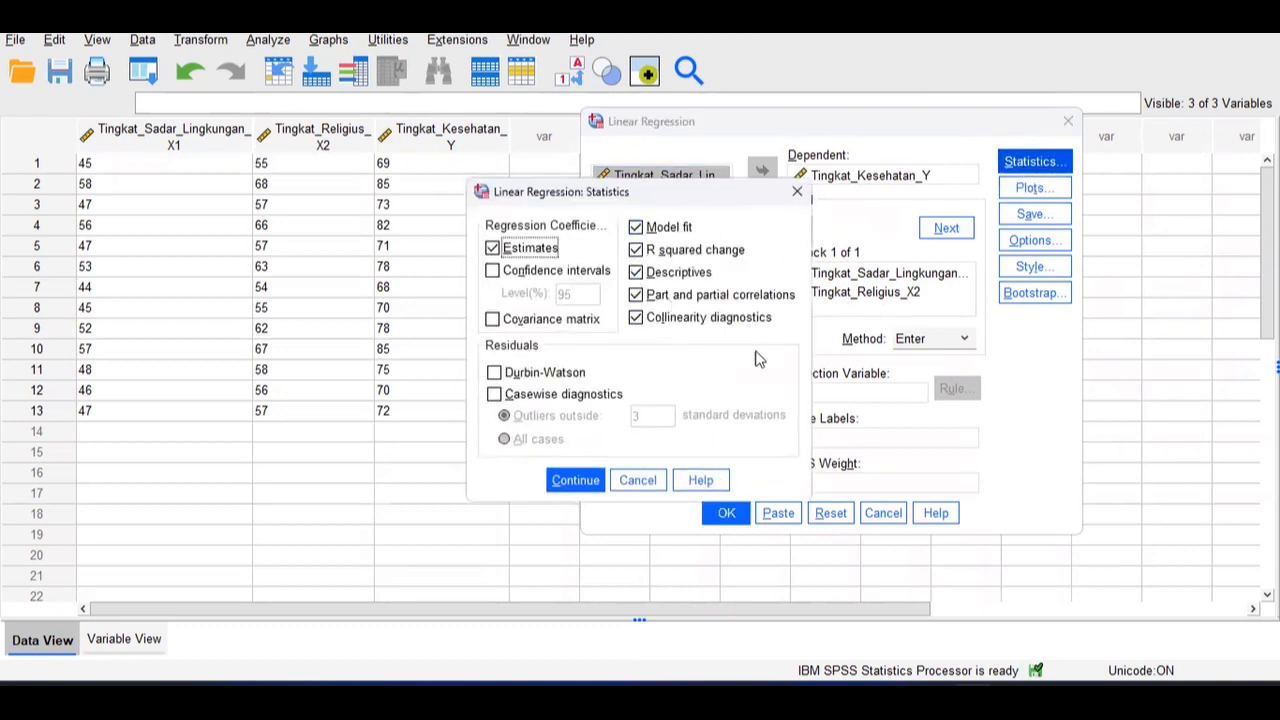
left_click(575, 481)
left_click(1022, 189)
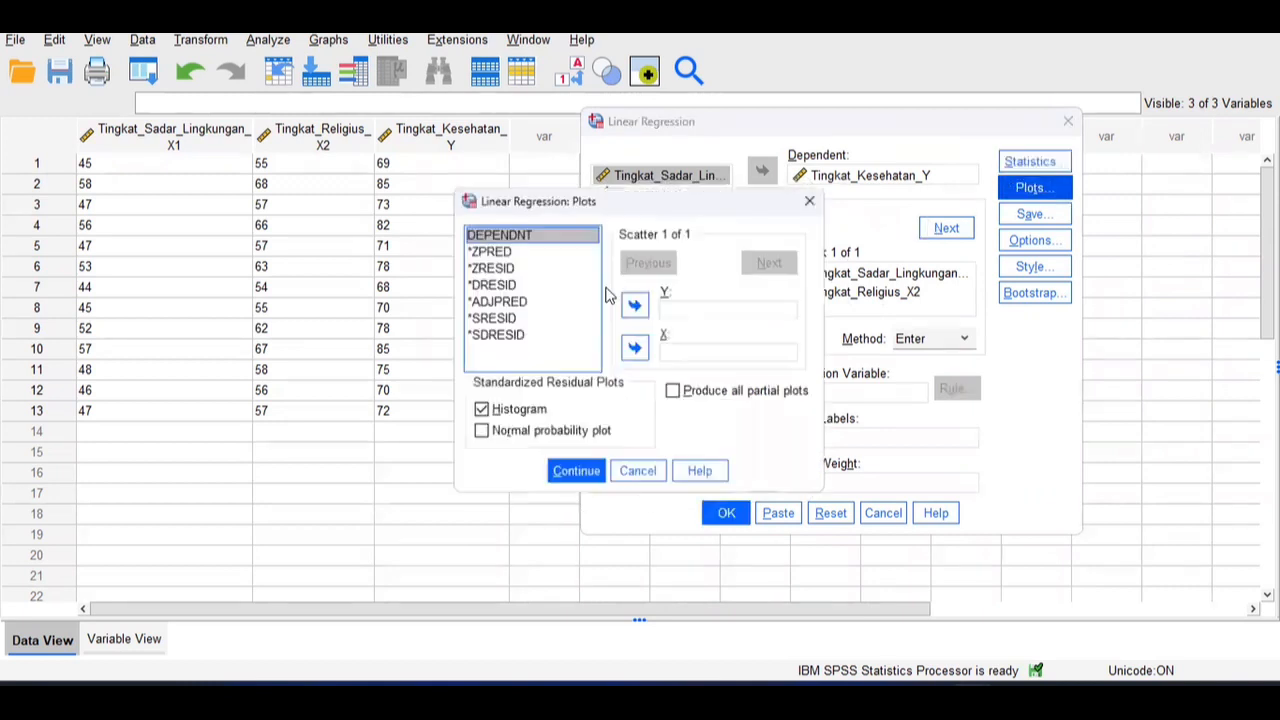
left_click(575, 473)
- Use F probability criteria of .05 entry and .10 removal, a constant and listwise exclusion, and run the regression
left_click(1048, 248)
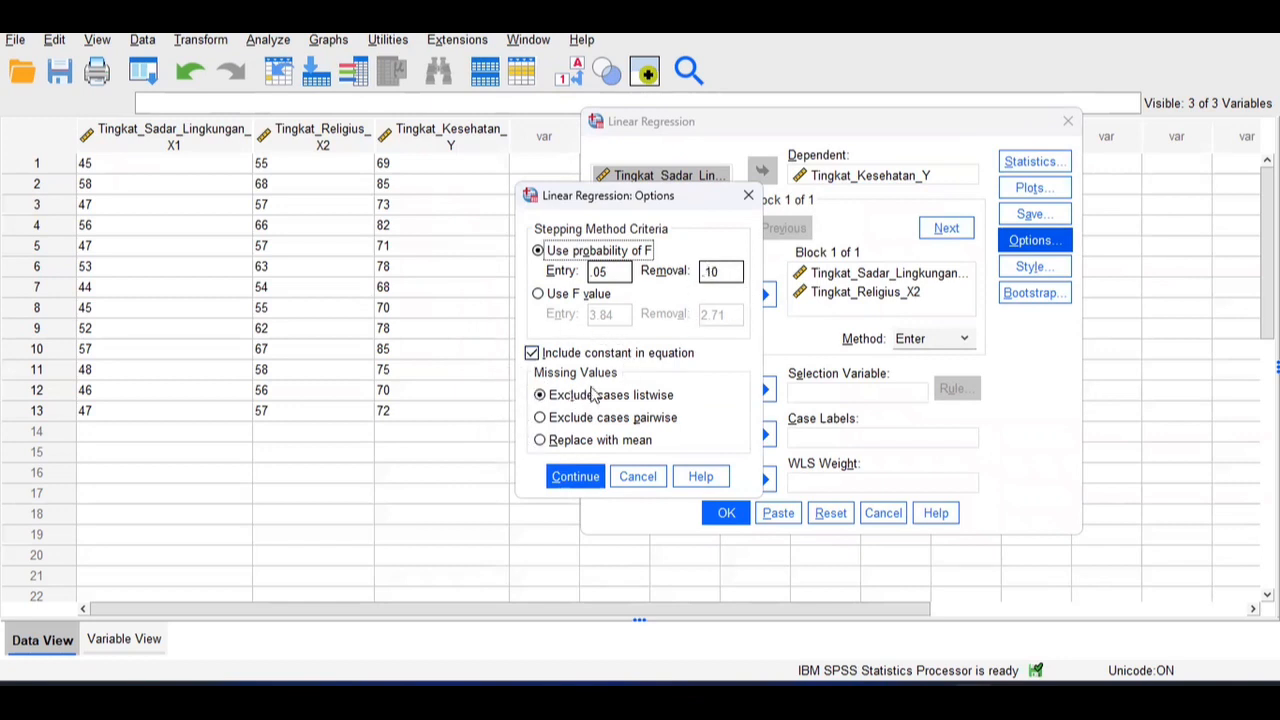
left_click(578, 478)
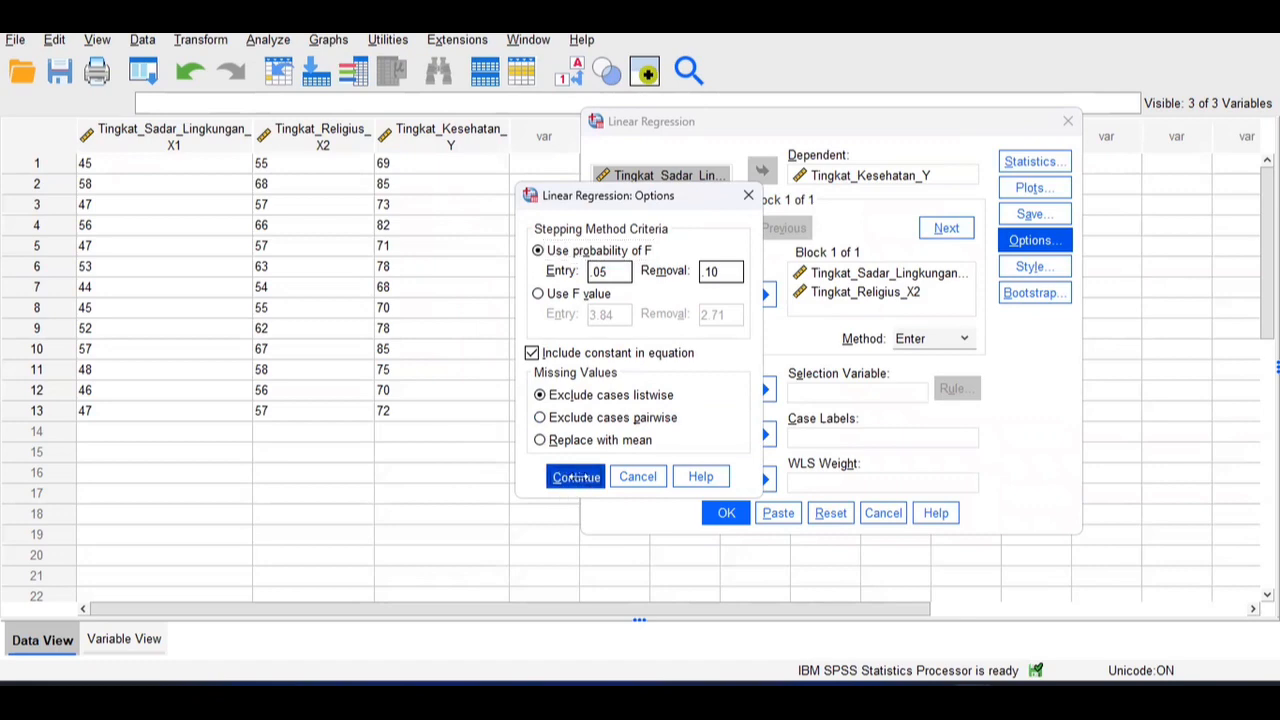
left_click(728, 513)
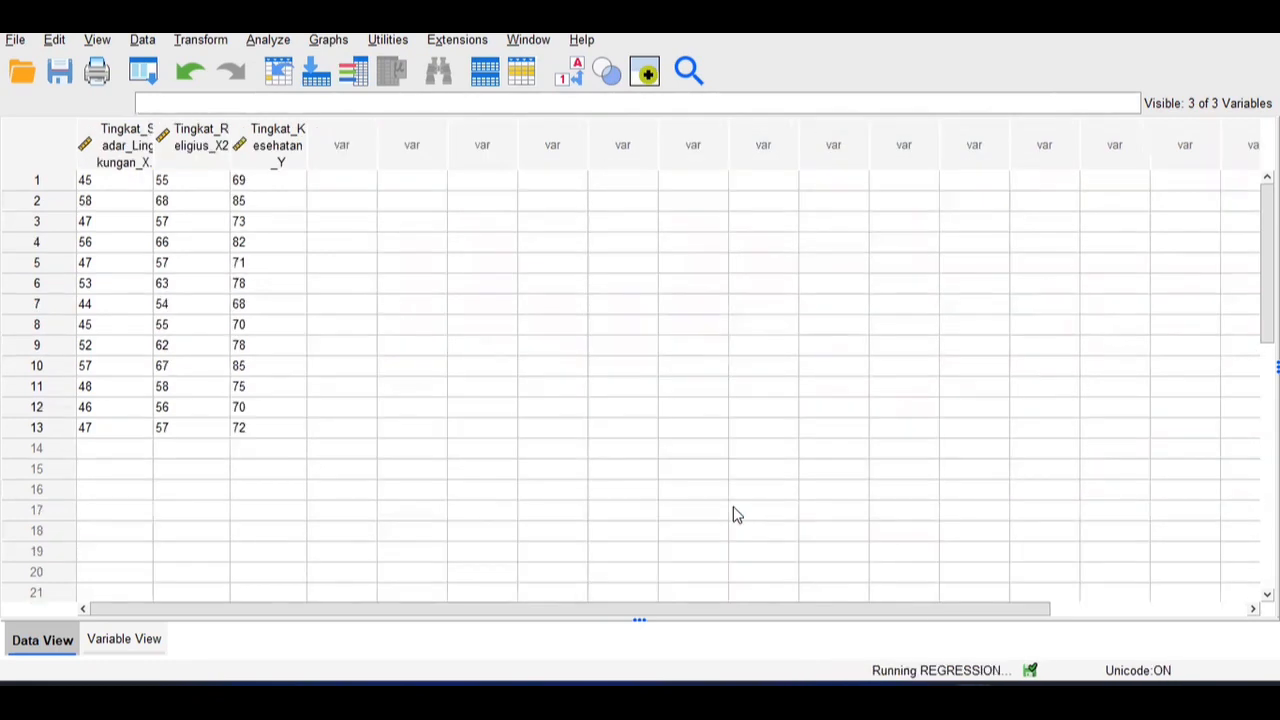
- Switch to the regression output and examine its tables, from Descriptive Statistics to Residuals Statistics, and the residual histogram
mouse_move(970, 700)
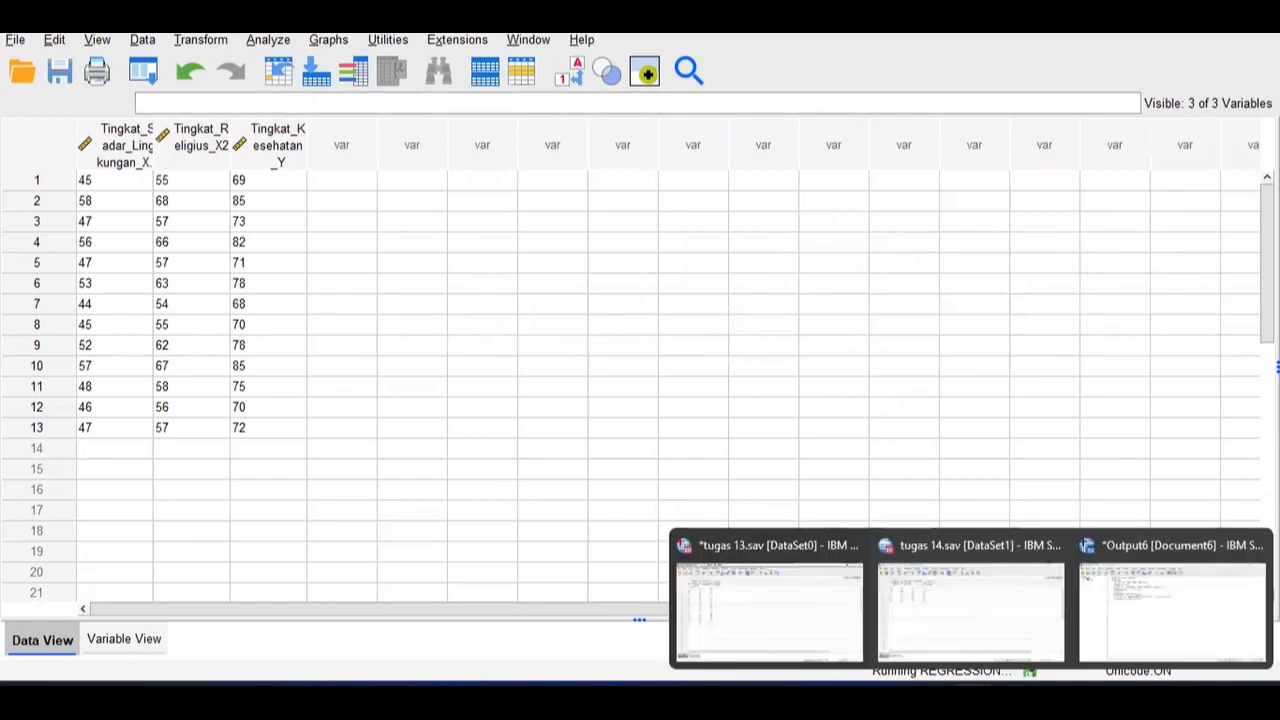
left_click(1212, 610)
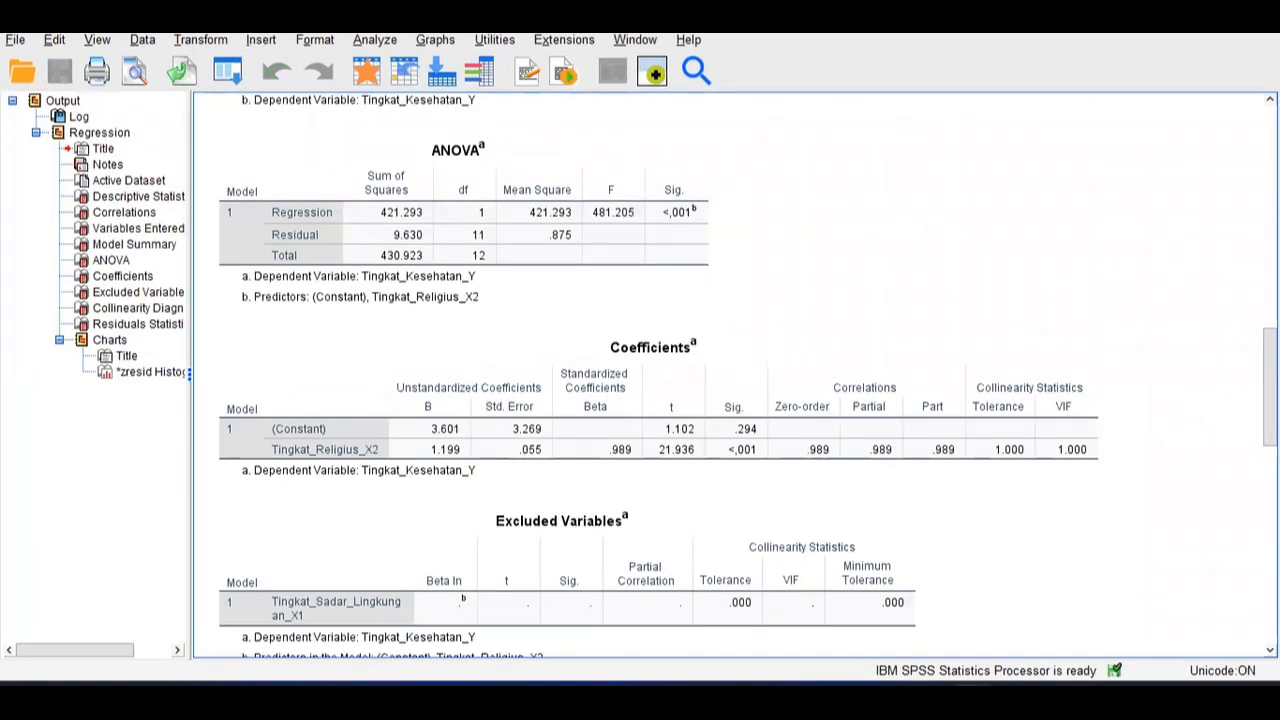
scroll(748, 376, "up", 15)
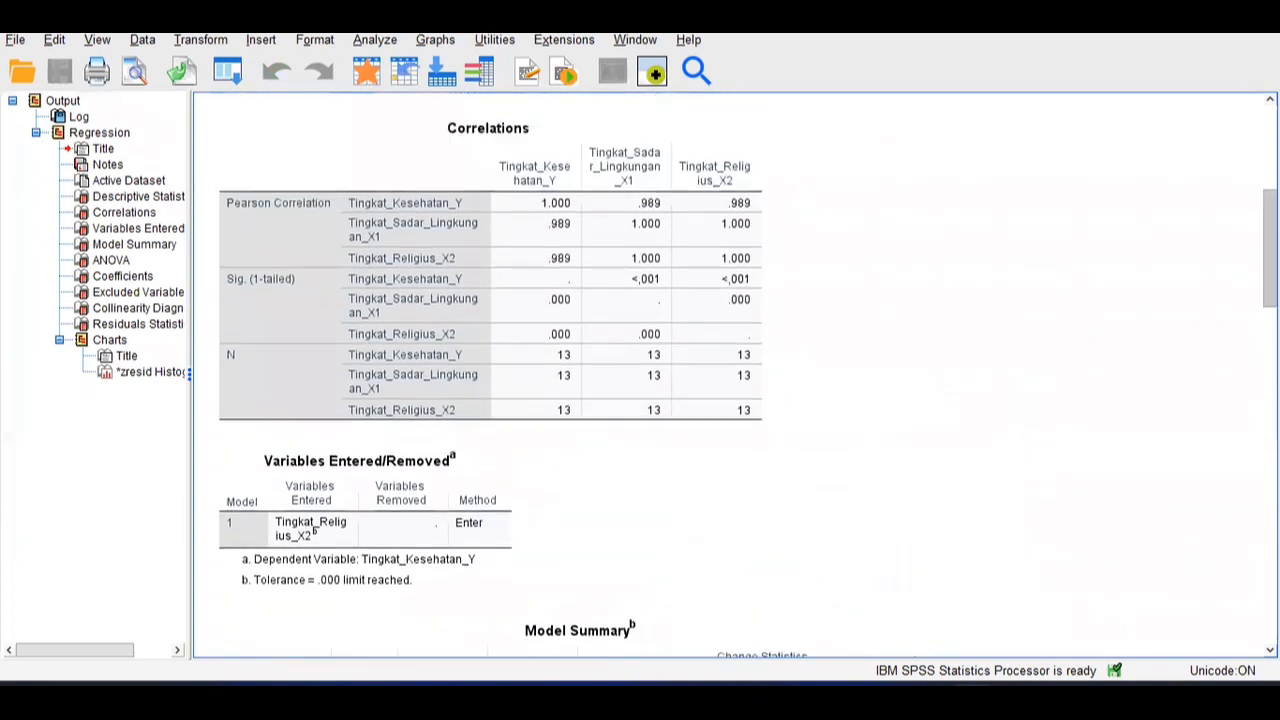
scroll(748, 376, "up", 2)
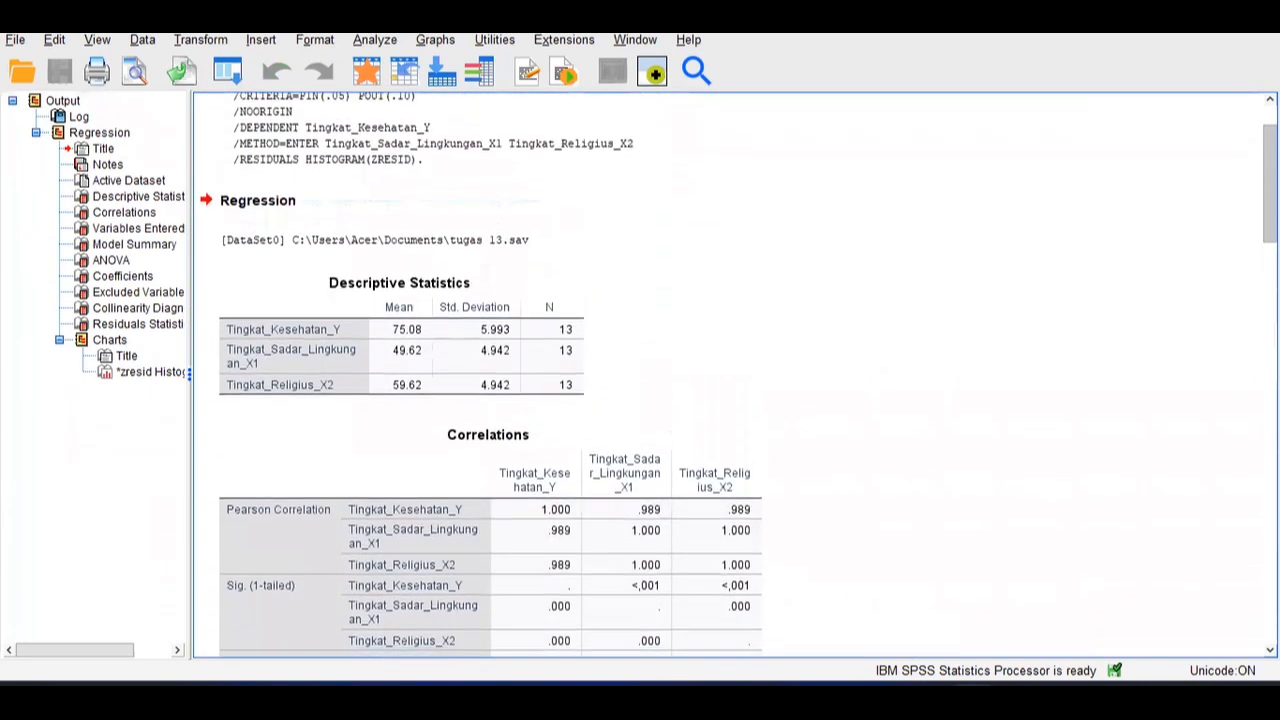
scroll(748, 376, "down", 4)
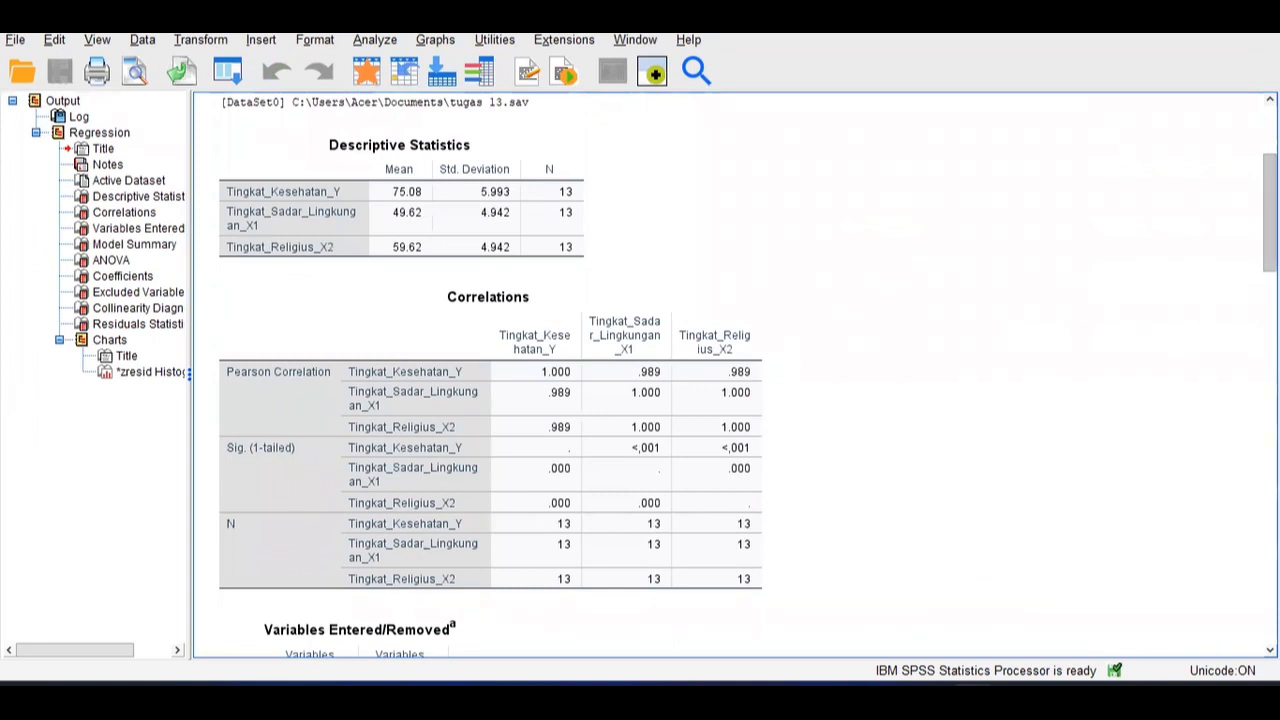
scroll(748, 376, "down", 5)
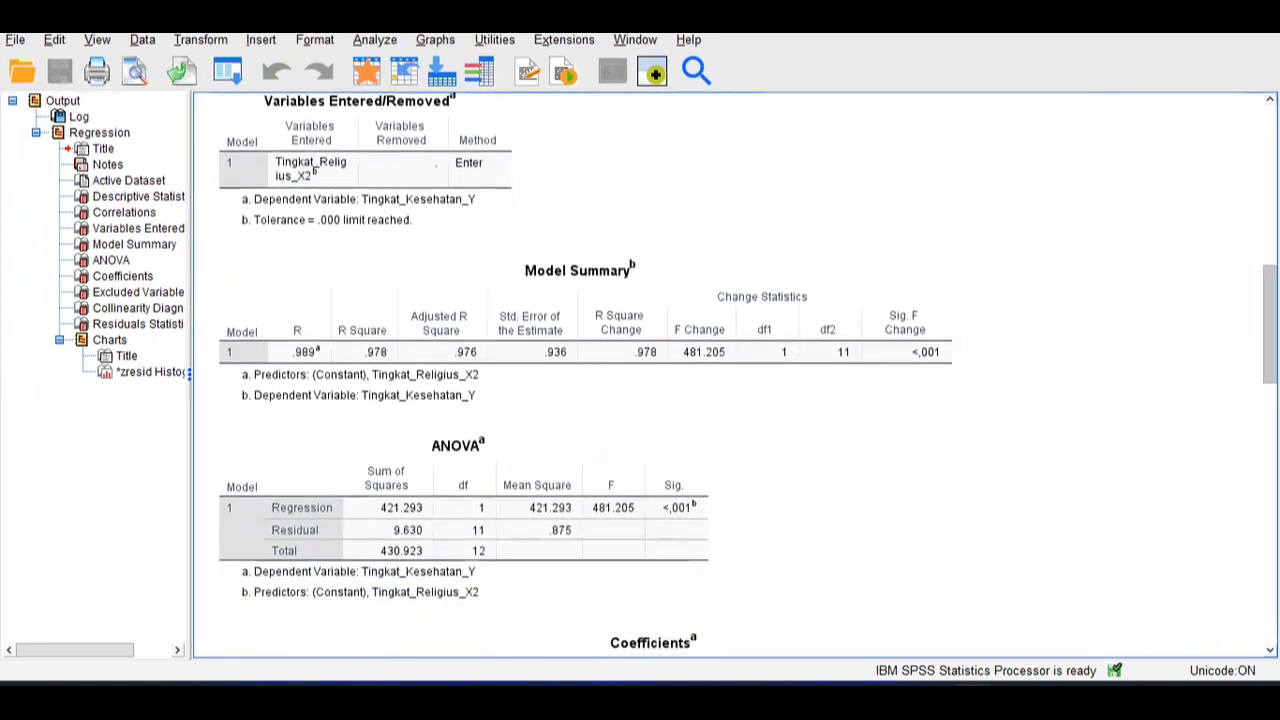
scroll(748, 376, "down", 7)
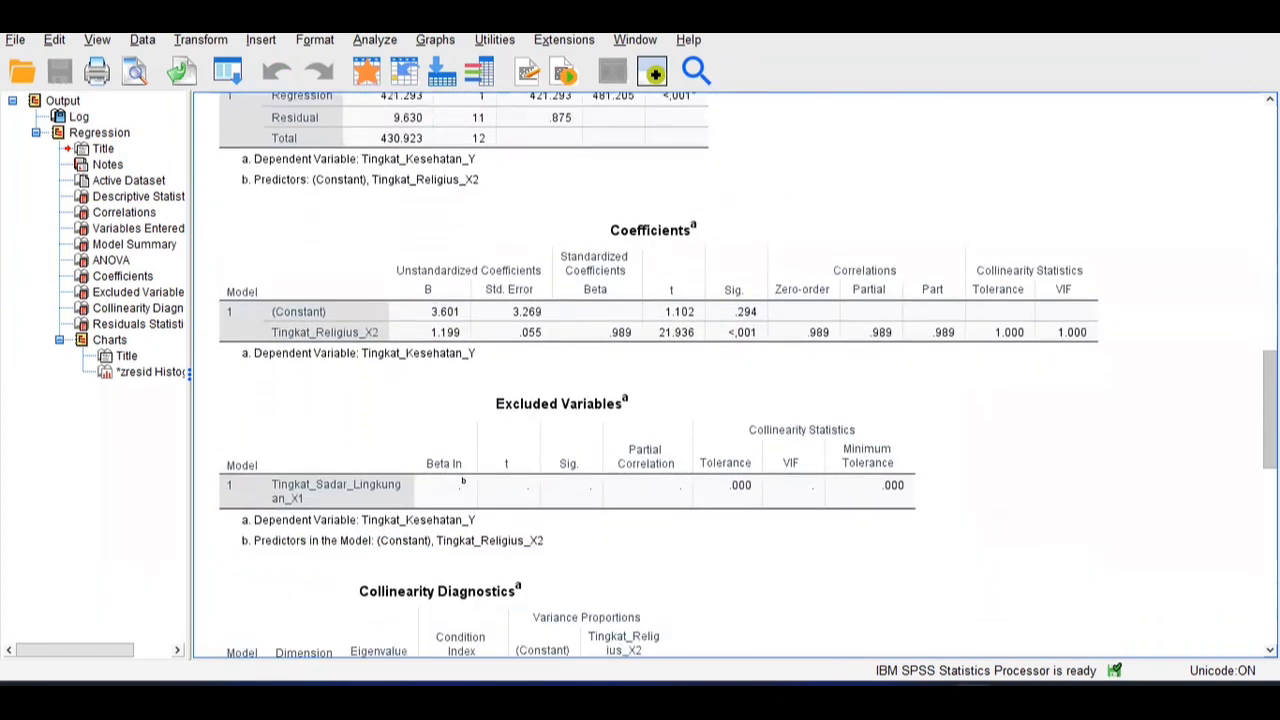
scroll(748, 376, "down", 1)
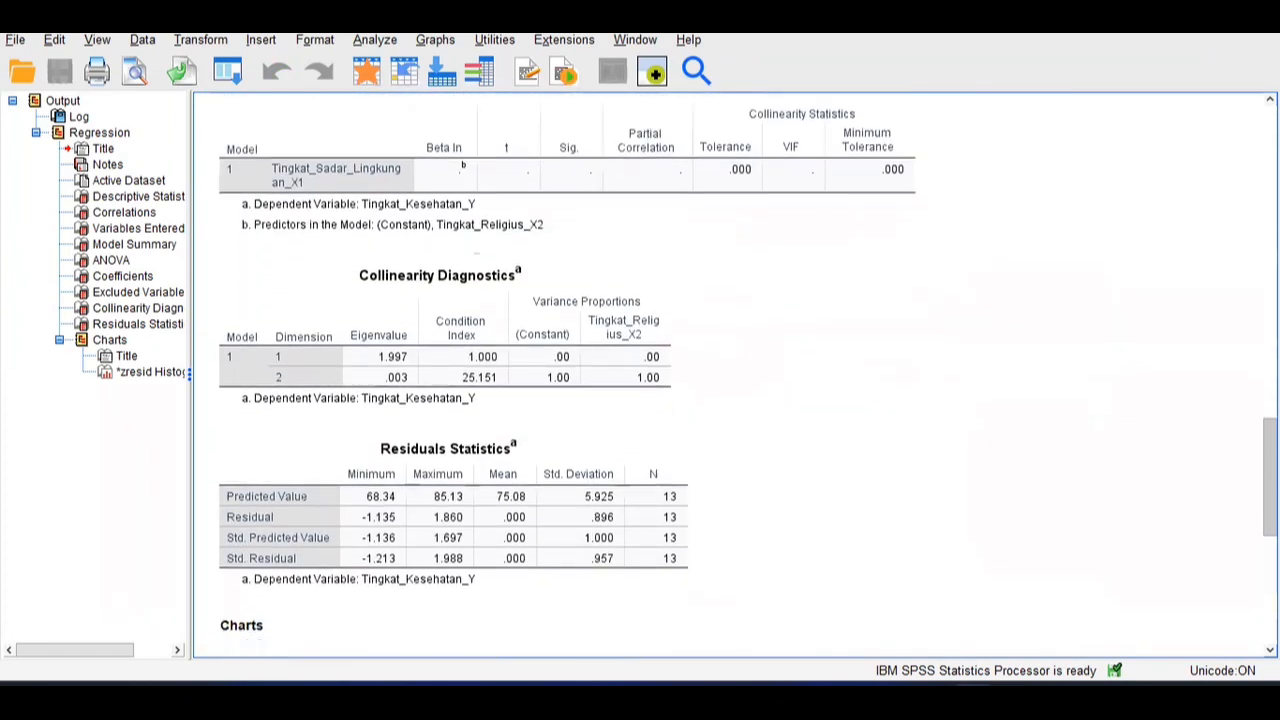
scroll(748, 376, "down", 5)
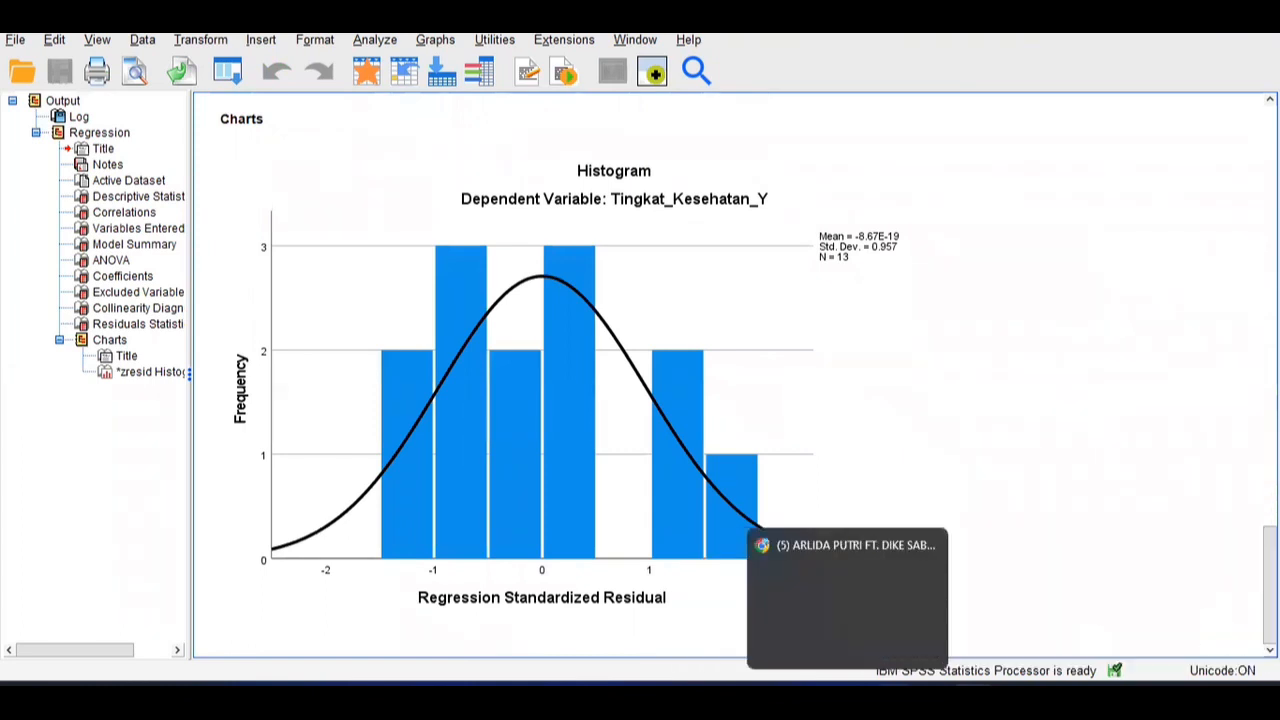
- Switch to the Word report and review the exercise data and the Descriptive Statistics and Correlations tables with their analyses
mouse_move(930, 700)
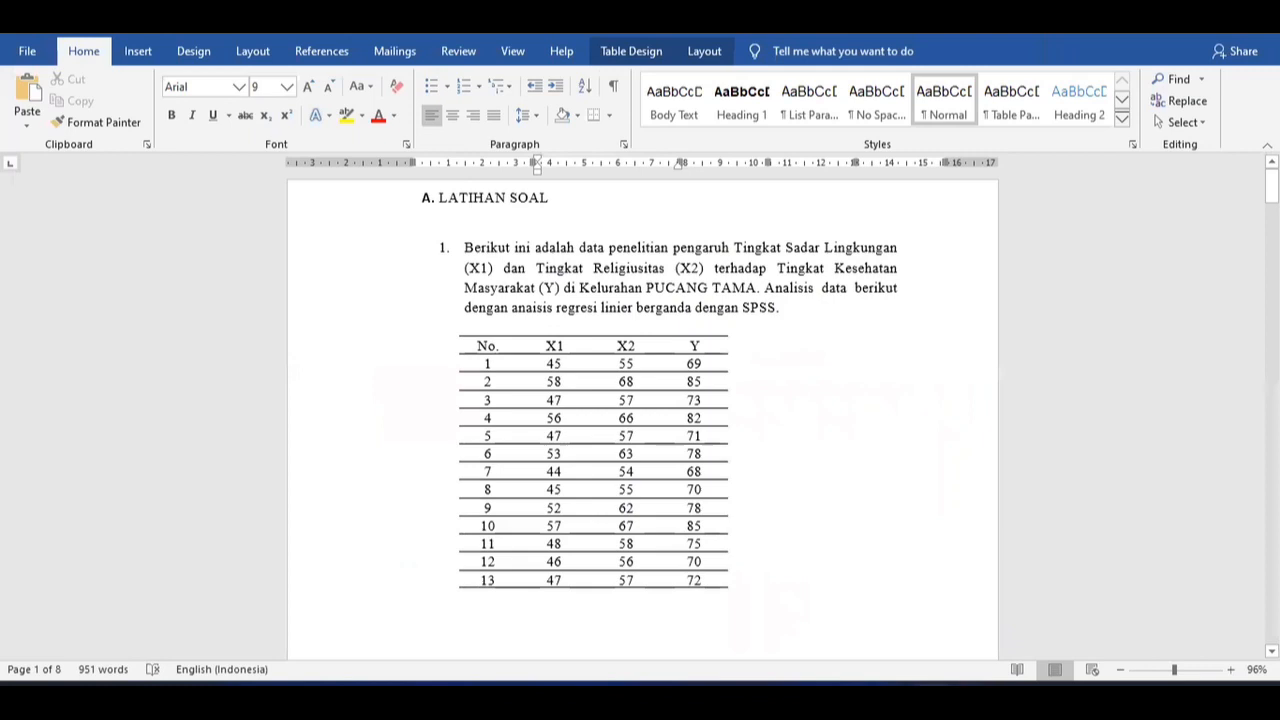
left_click_drag(1271, 186, 1271, 248)
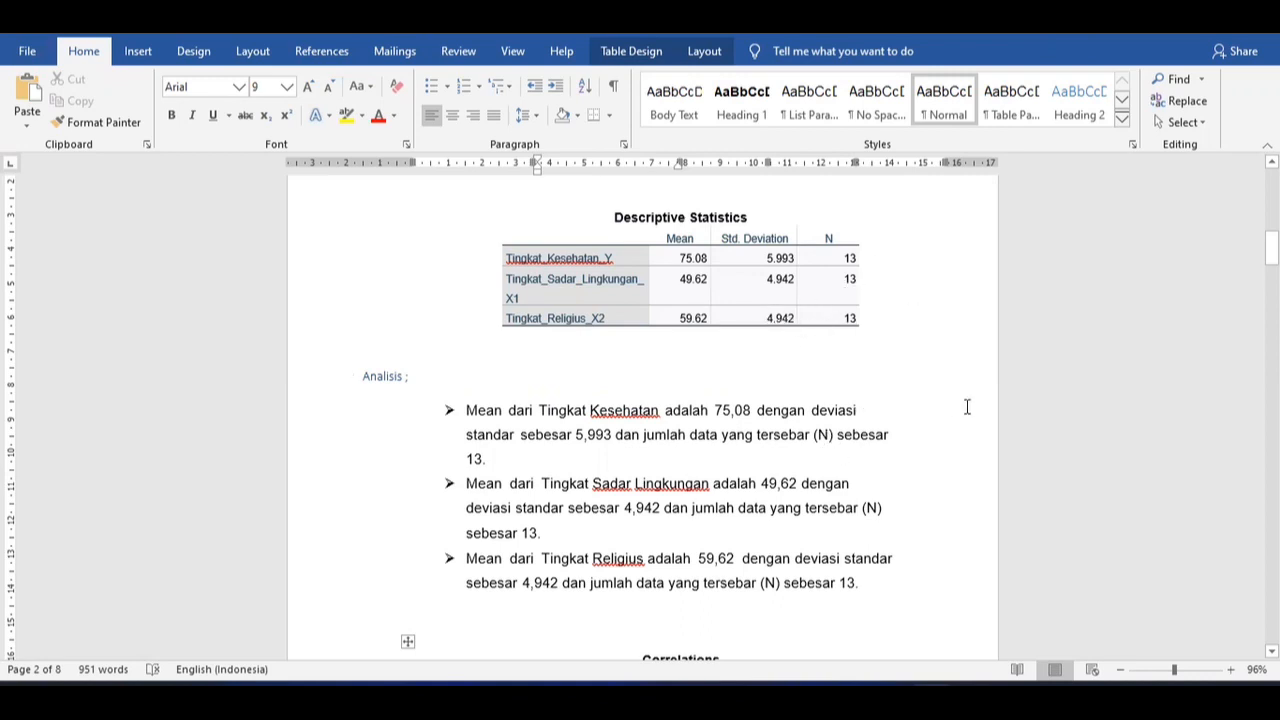
left_click_drag(1270, 248, 1270, 286)
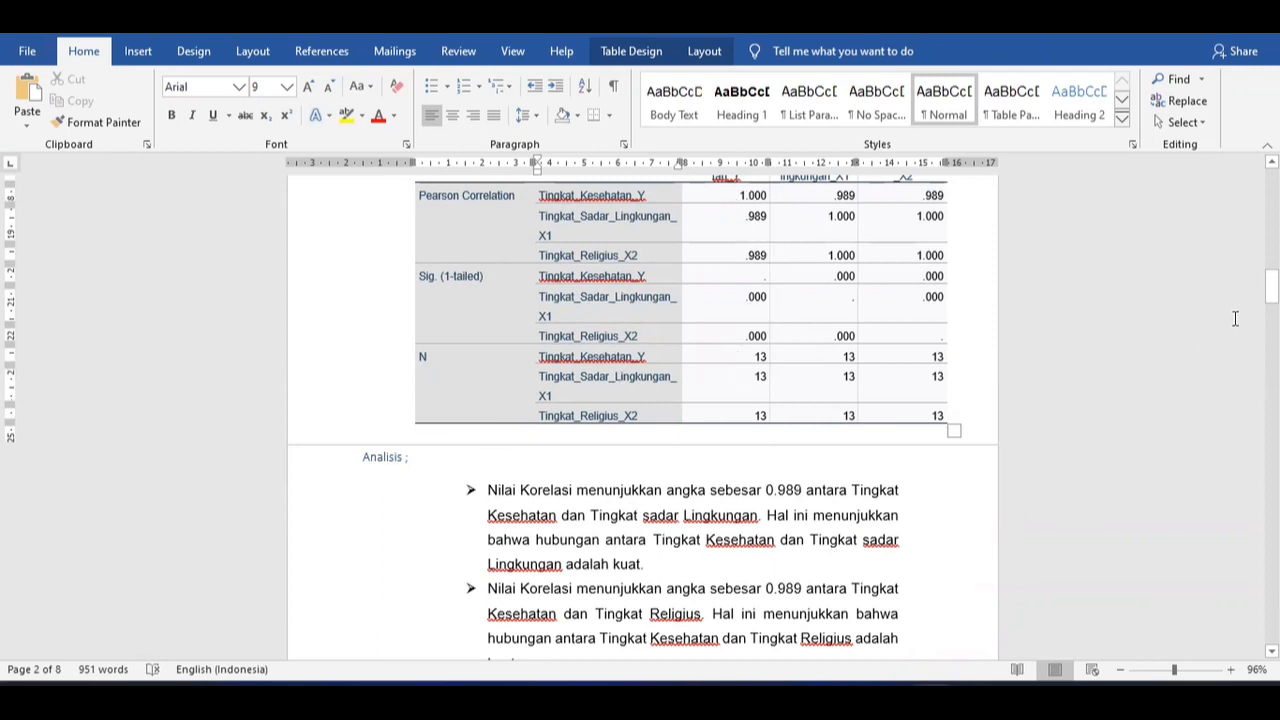
left_click_drag(1271, 288, 1271, 287)
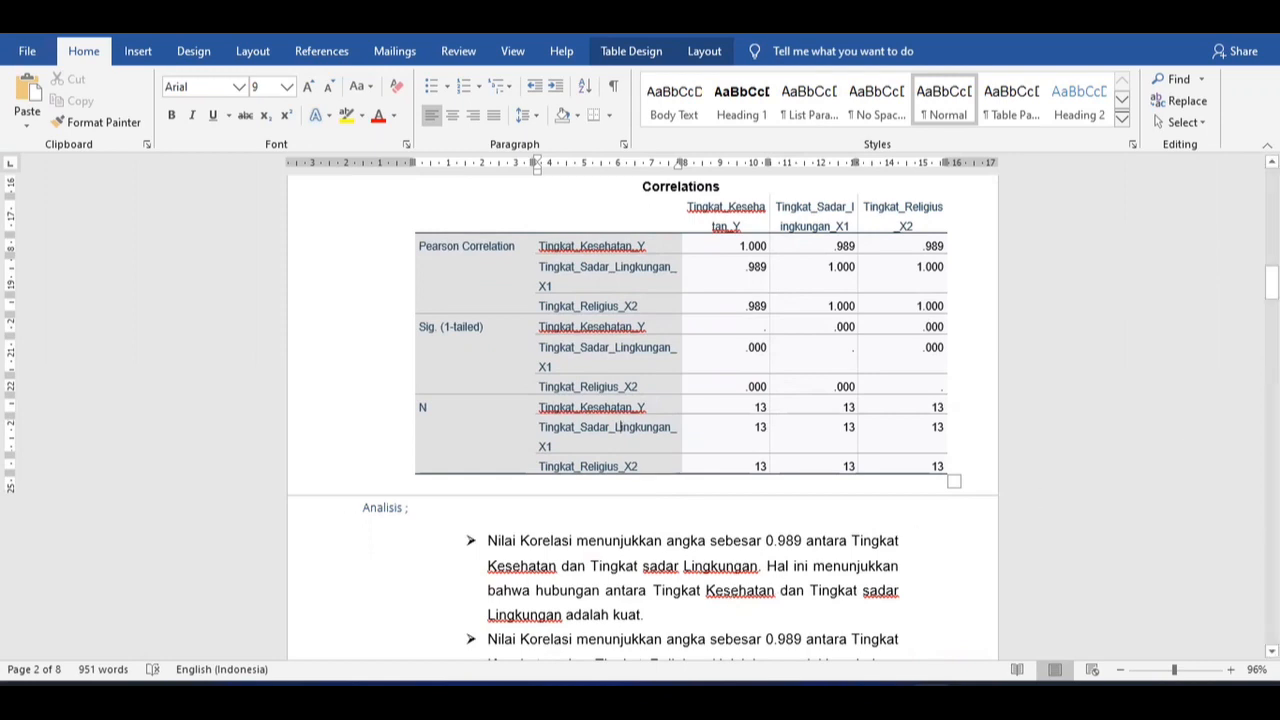
left_click_drag(1271, 283, 1271, 287)
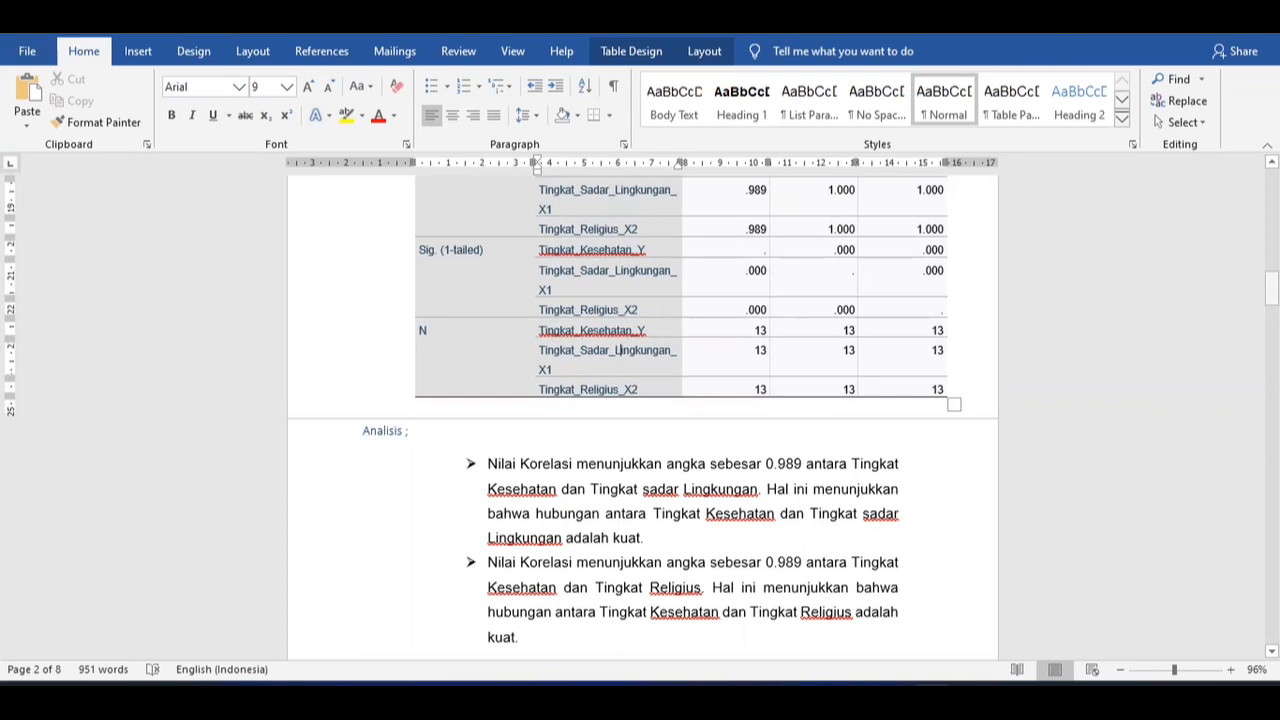
left_click(1271, 288)
left_click_drag(1271, 288, 1271, 281)
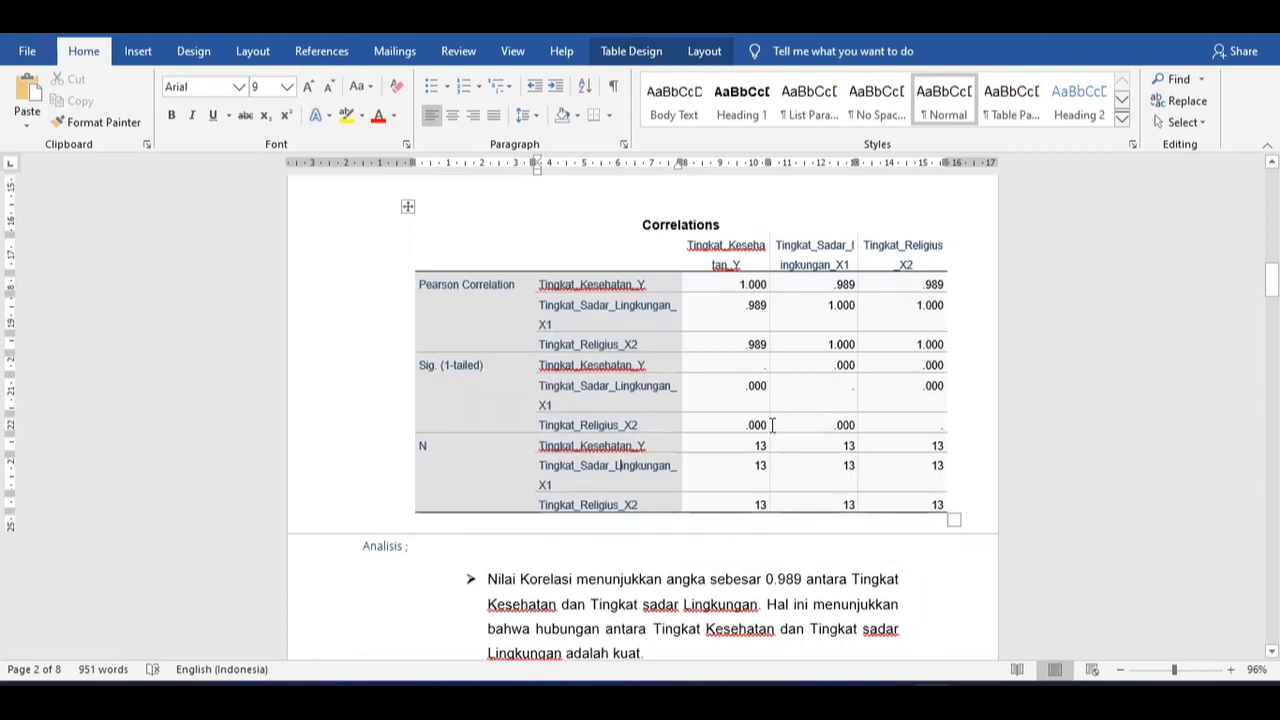
left_click_drag(1271, 280, 1271, 294)
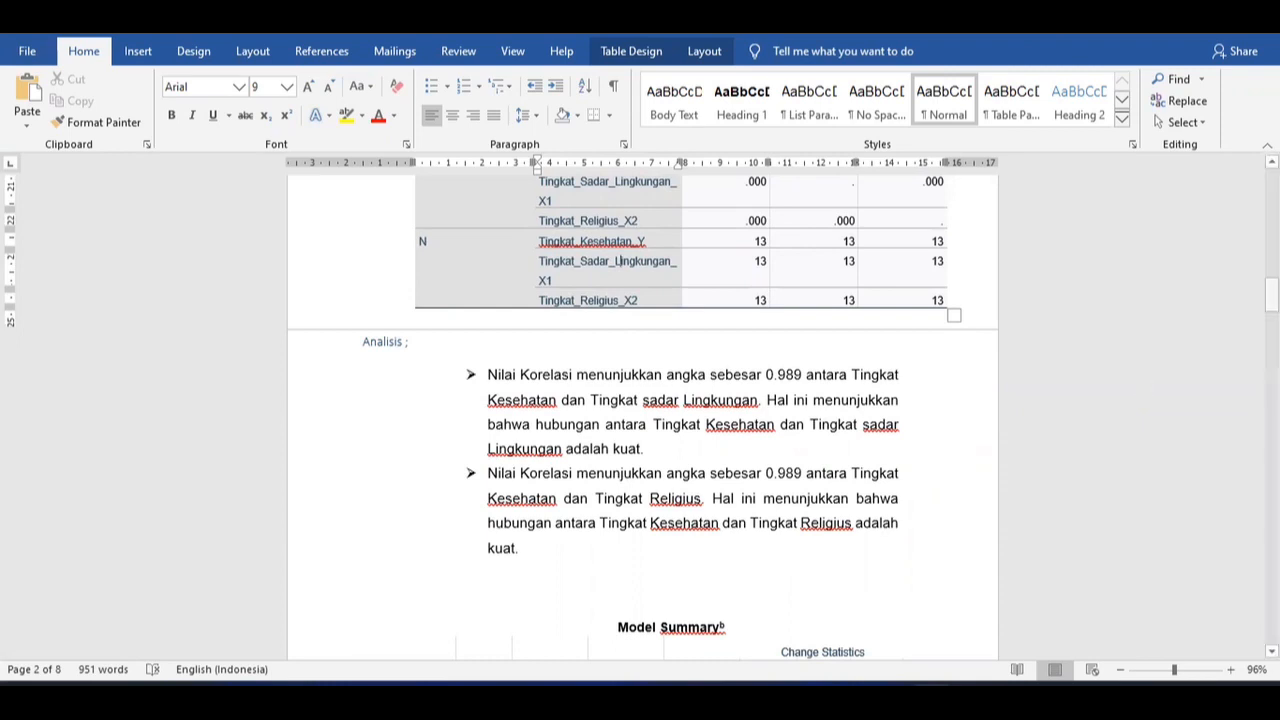
- Correct the "standar deviasi" figure in parentheses in the Model Summary analysis to 0,936
left_click_drag(1271, 294, 1271, 323)
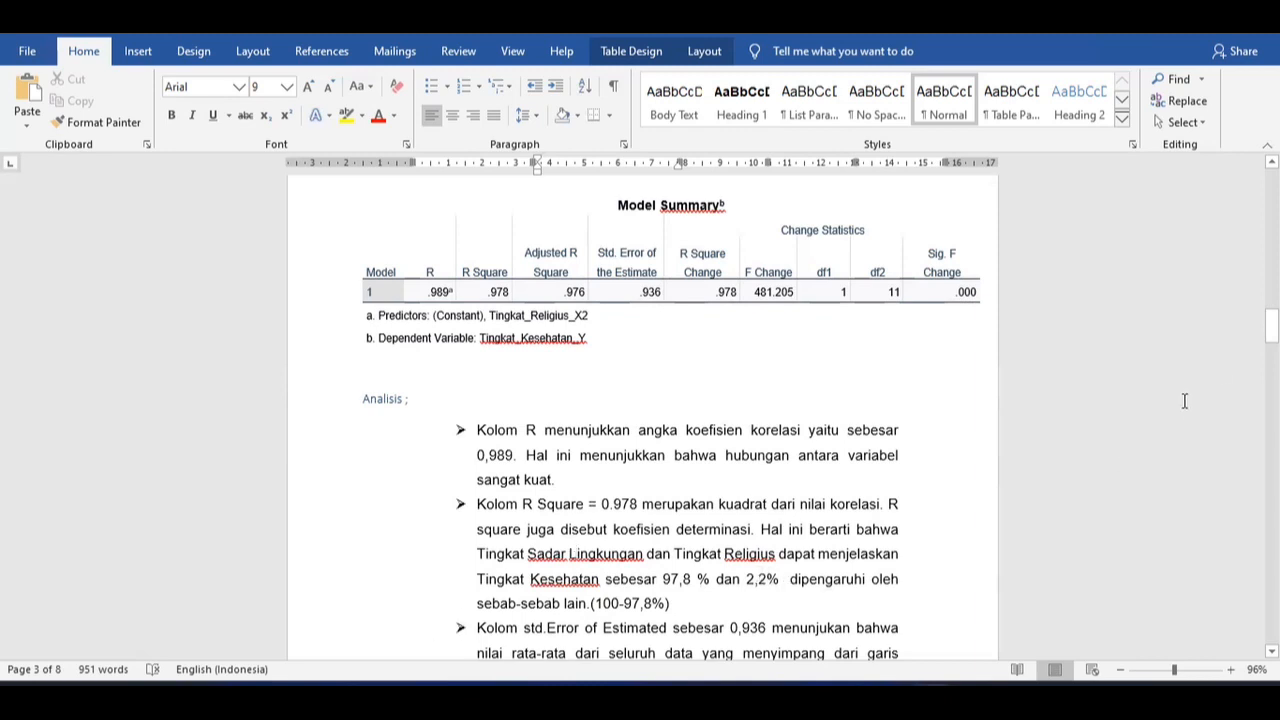
left_click_drag(1270, 326, 1270, 330)
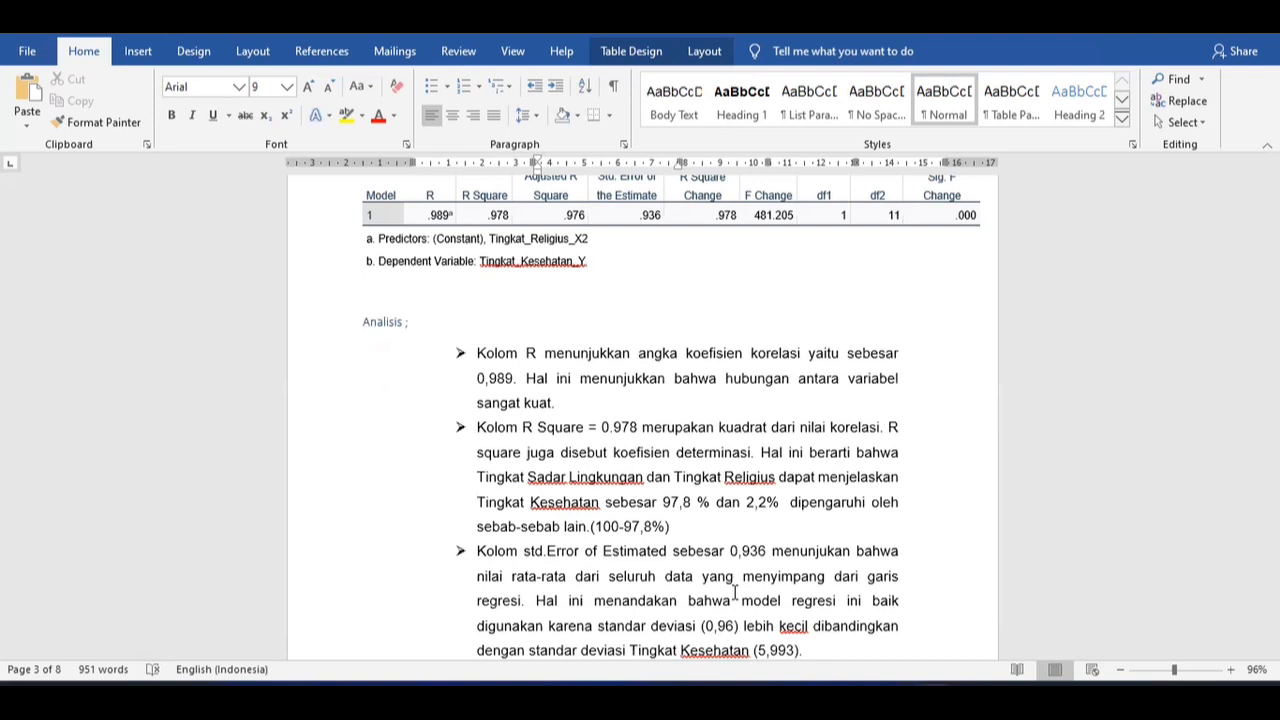
left_click(725, 630)
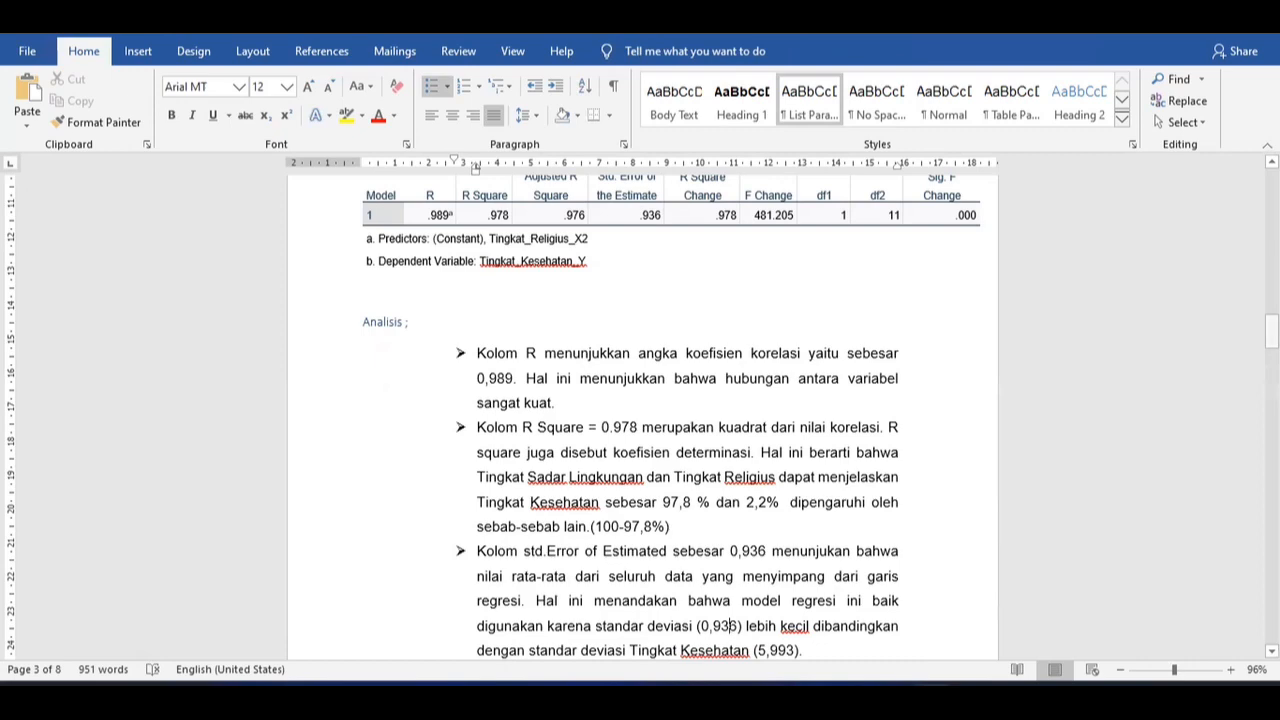
- Check the Descriptive Statistics table and correct the Tingkat Religius coefficient in the Coefficients analysis to 1,199
left_click_drag(1271, 330, 1271, 243)
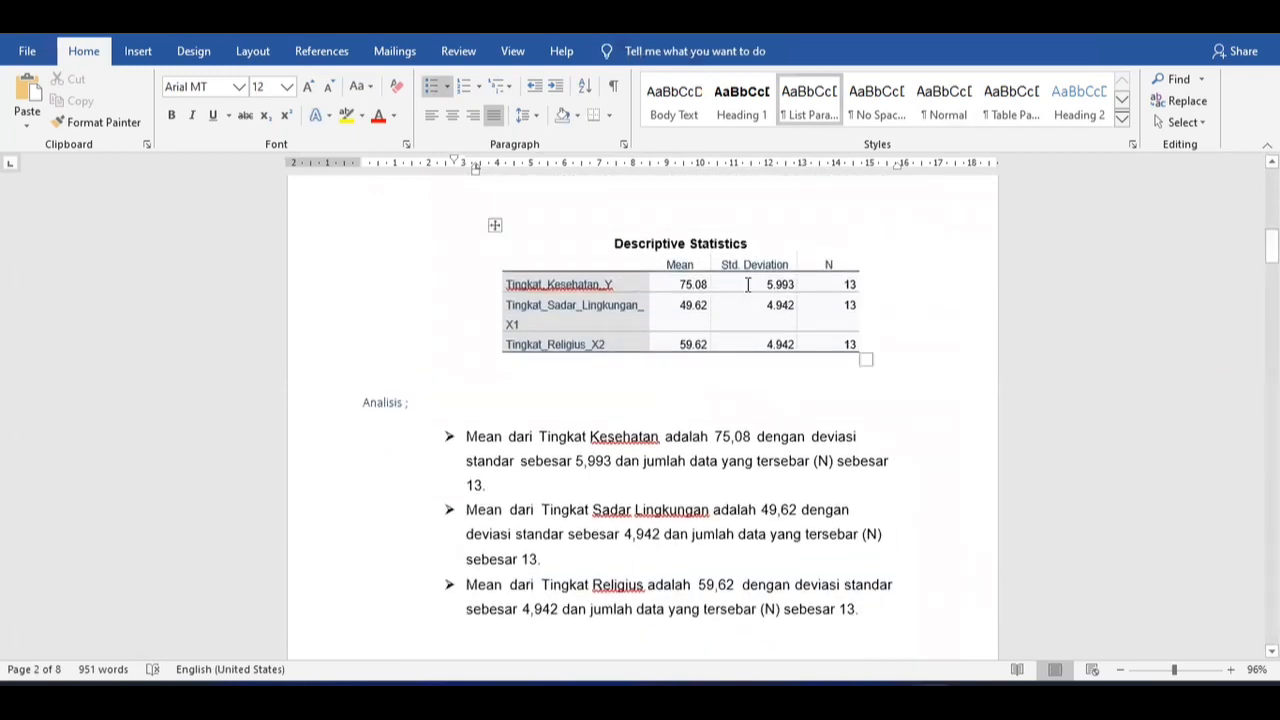
left_click(1271, 245)
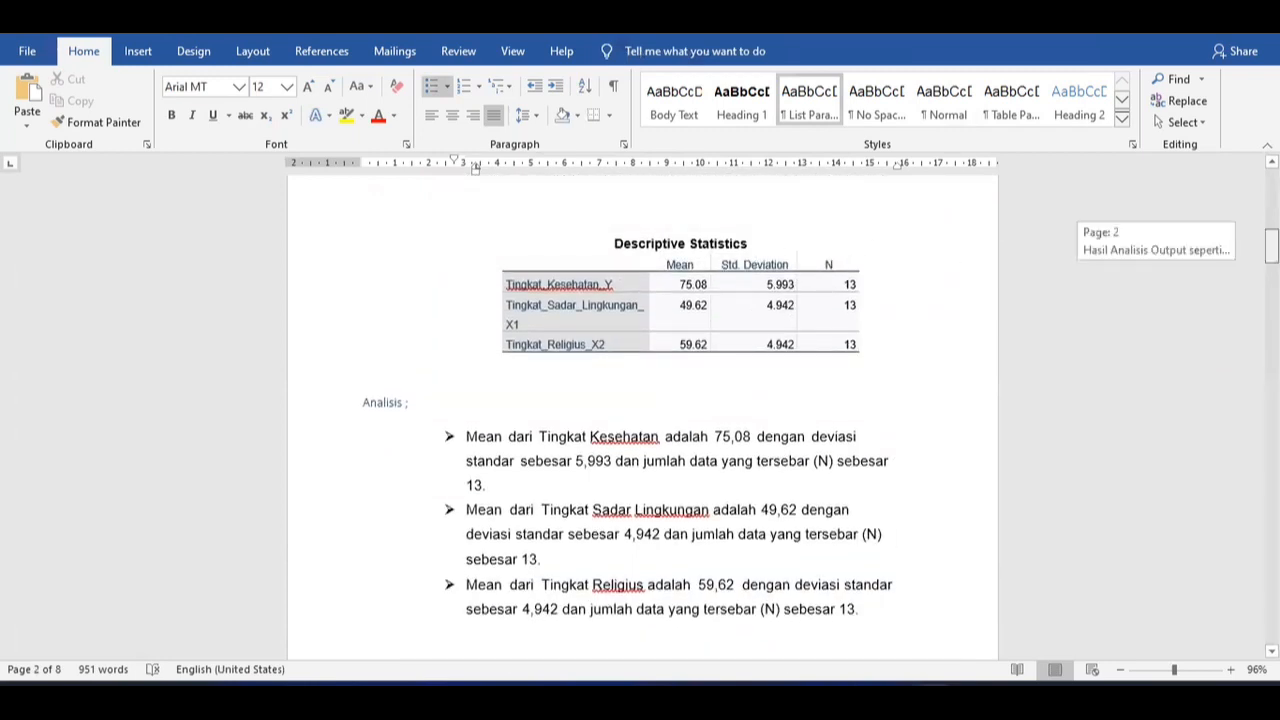
left_click_drag(1271, 245, 1271, 369)
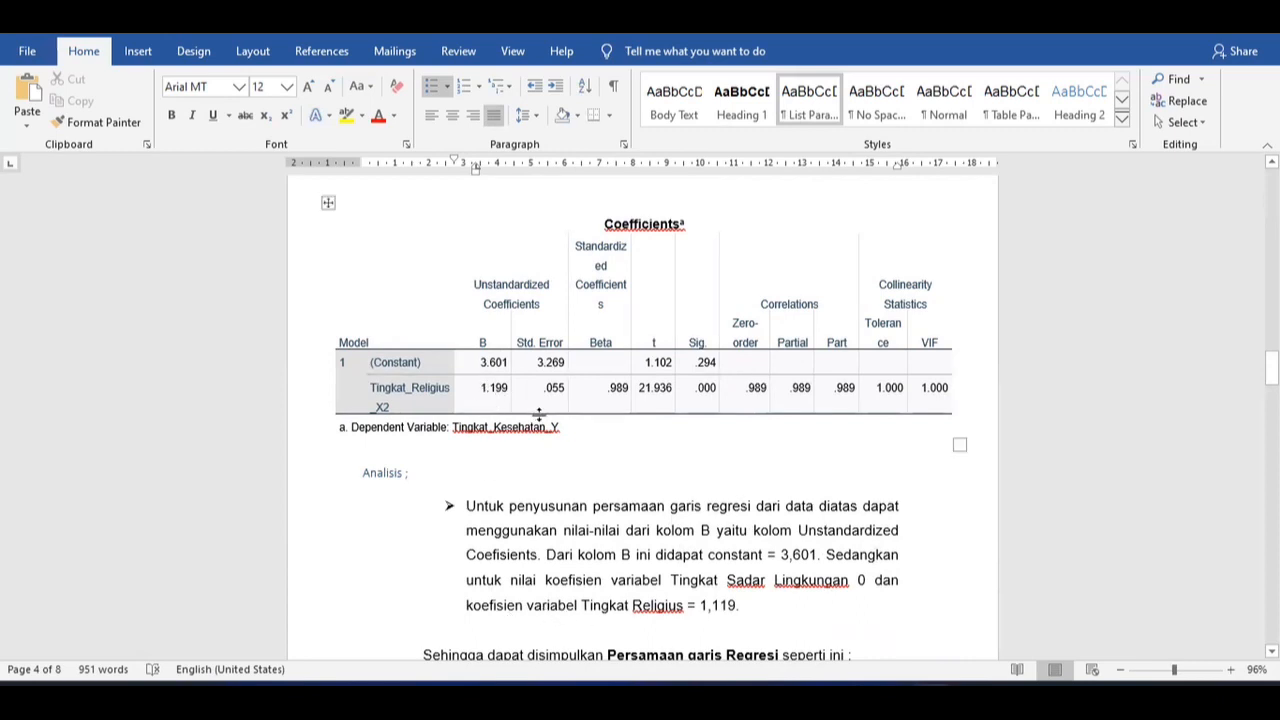
left_click(731, 605)
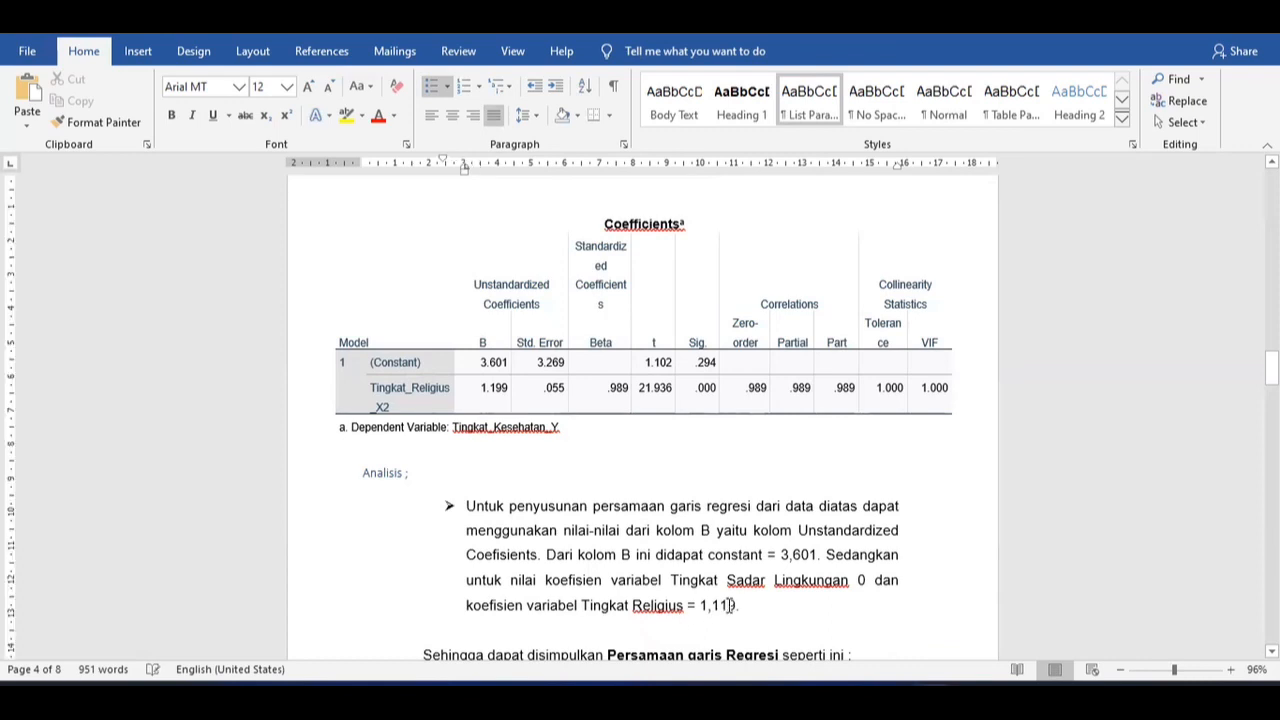
key("BackSpace")
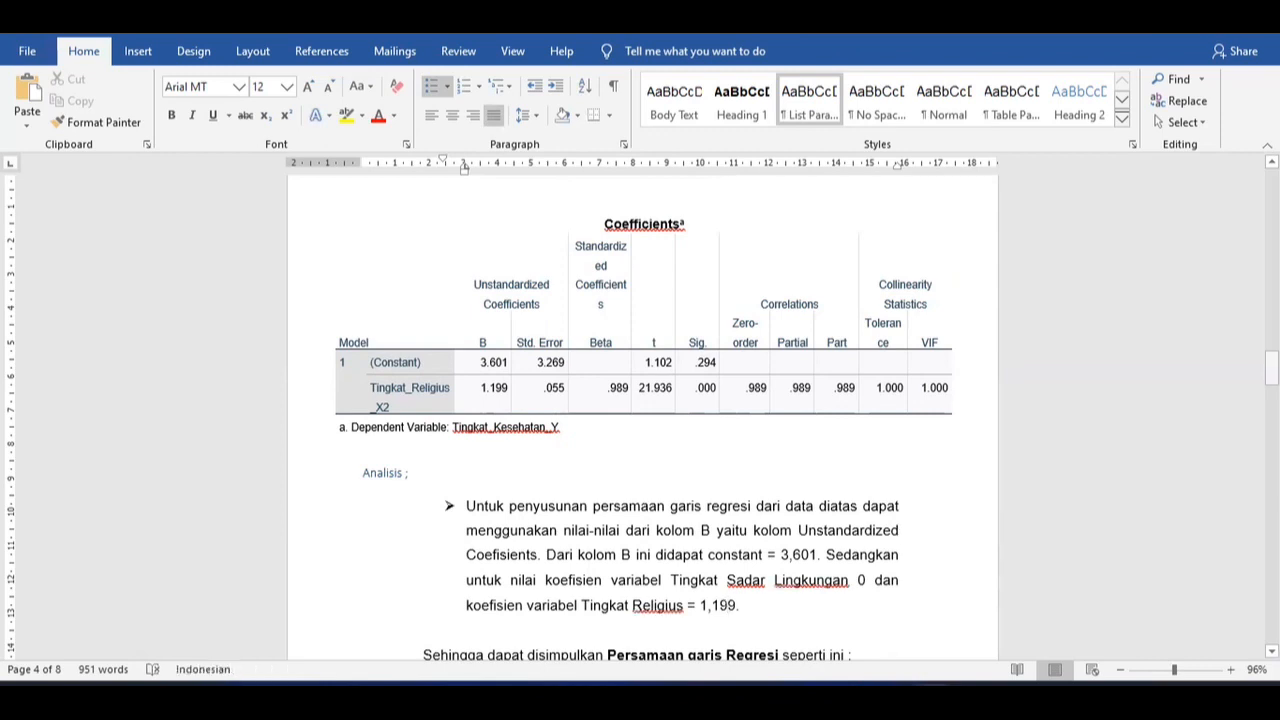
- Correct the X2 coefficient in the regression line equation below the Coefficients analysis to 1,199
left_click_drag(1271, 368, 1271, 382)
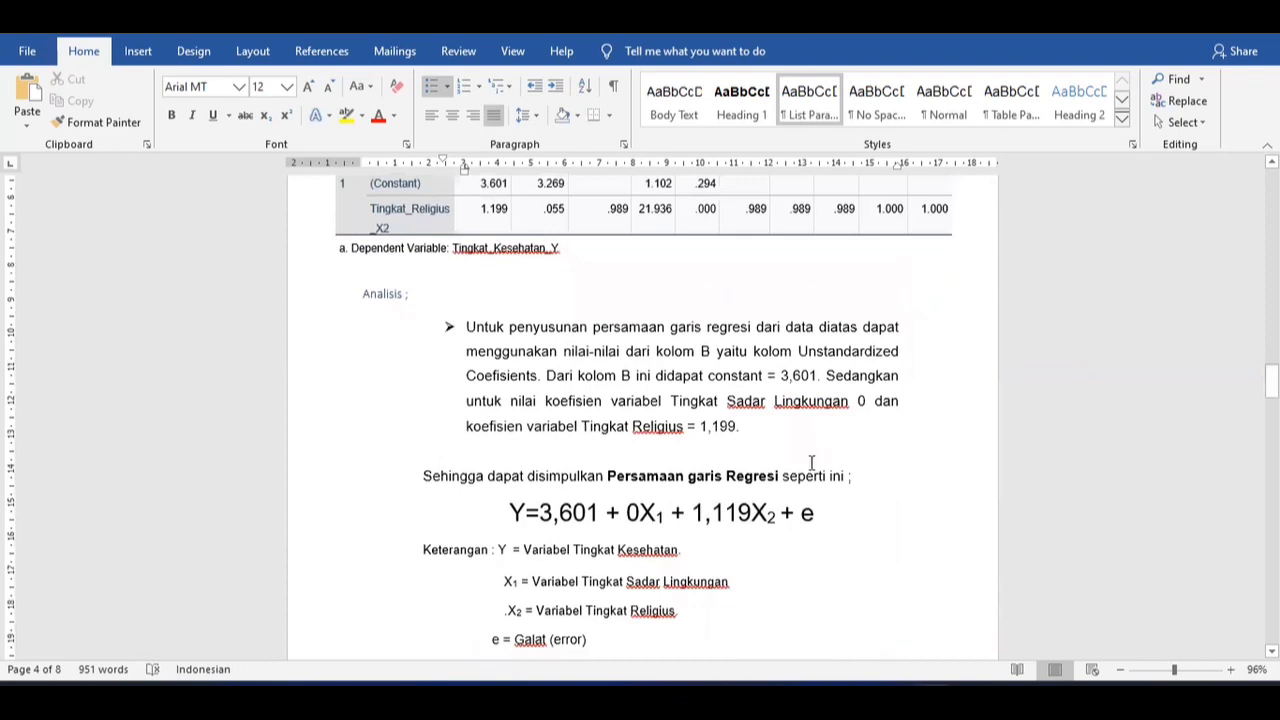
left_click(733, 512)
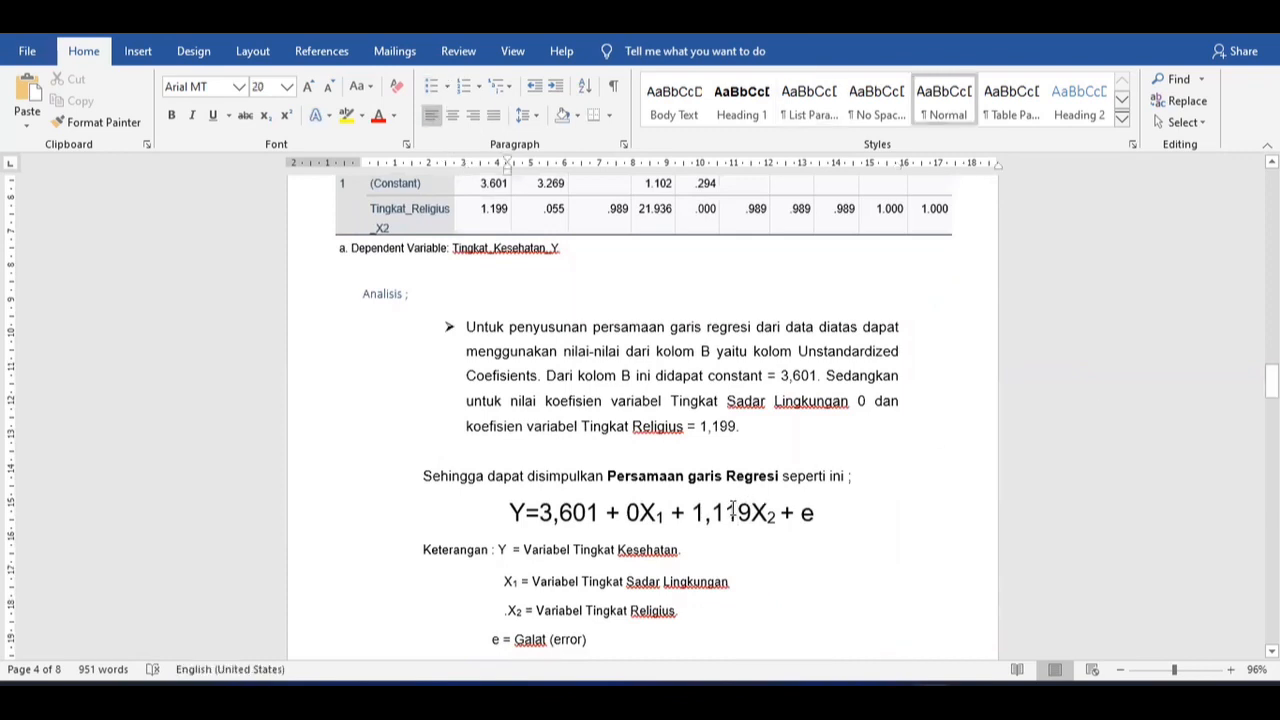
key("BackSpace")
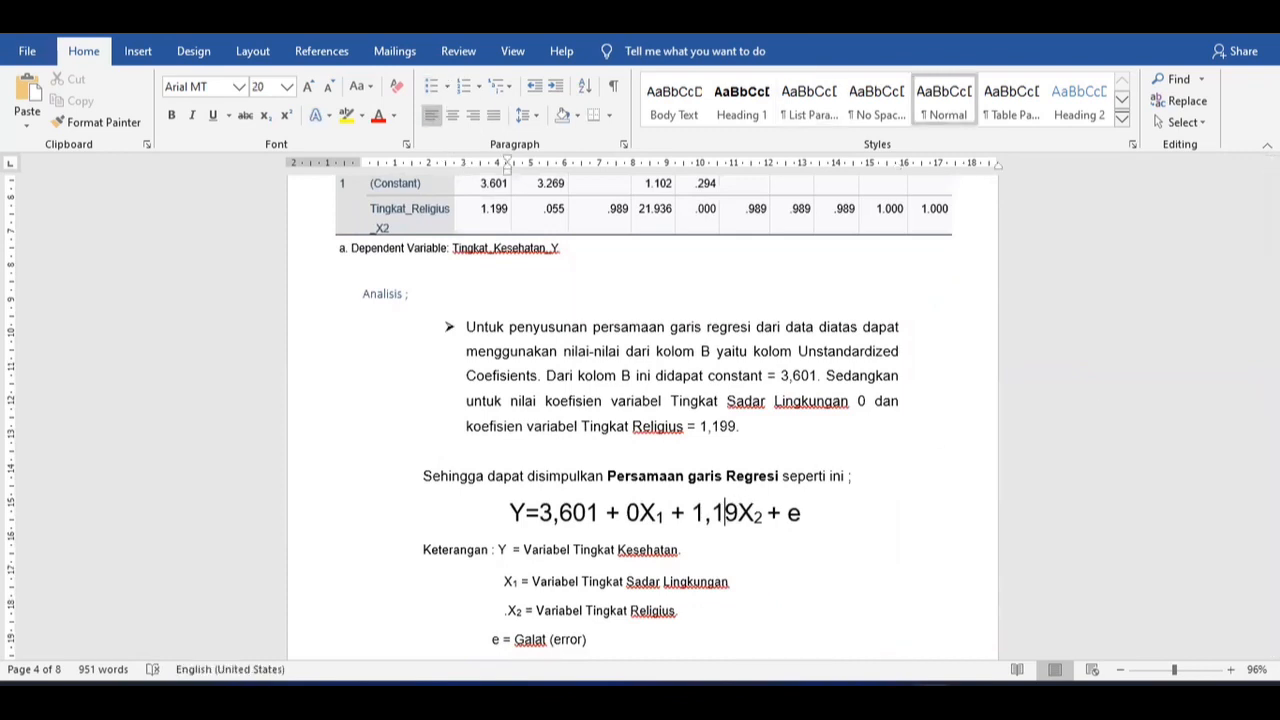
type("9")
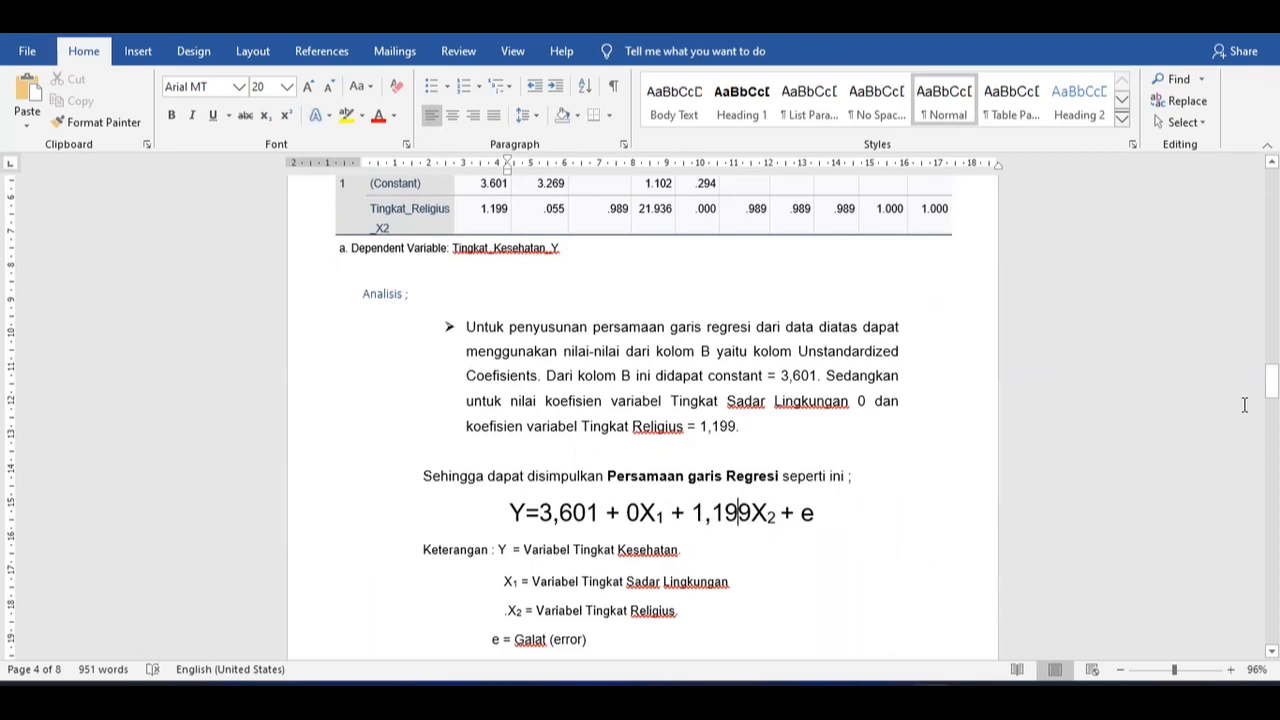
- Review the corrected equation's legend, the residual histogram, and exercise 2 on body height, weight, age and fitness level through its closing instructions
left_click_drag(1271, 378, 1271, 389)
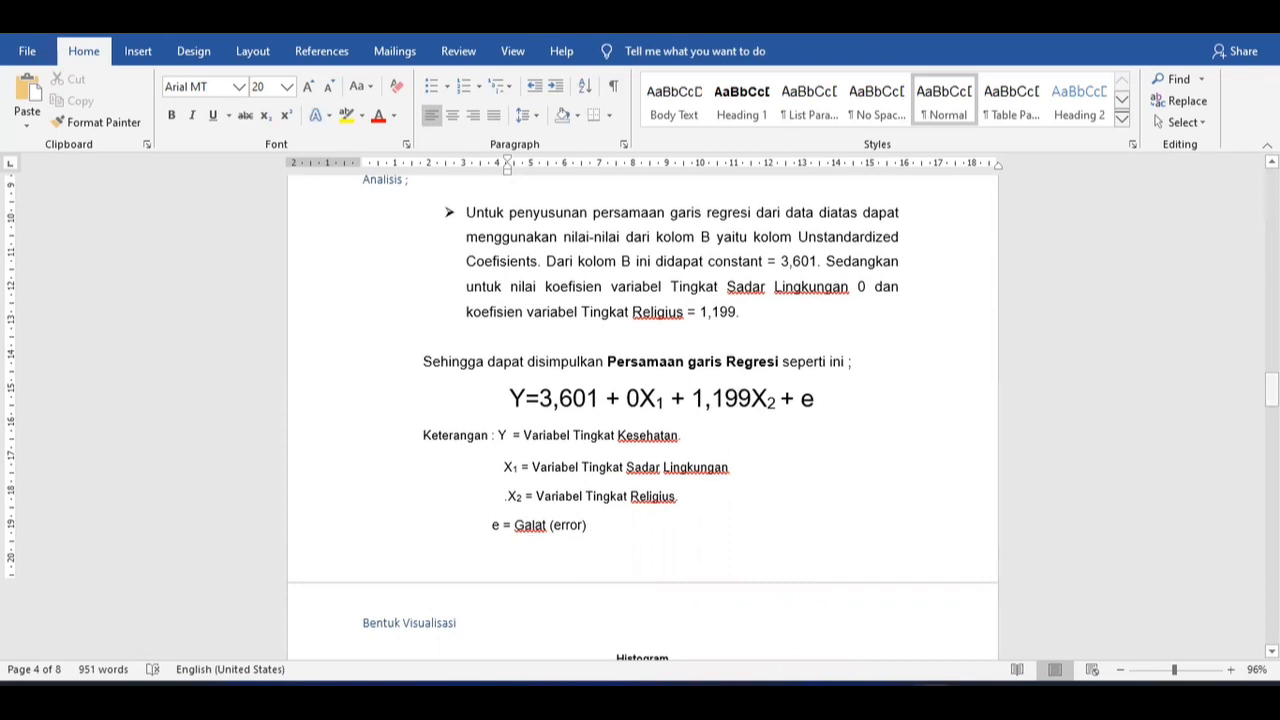
left_click_drag(1271, 389, 1271, 418)
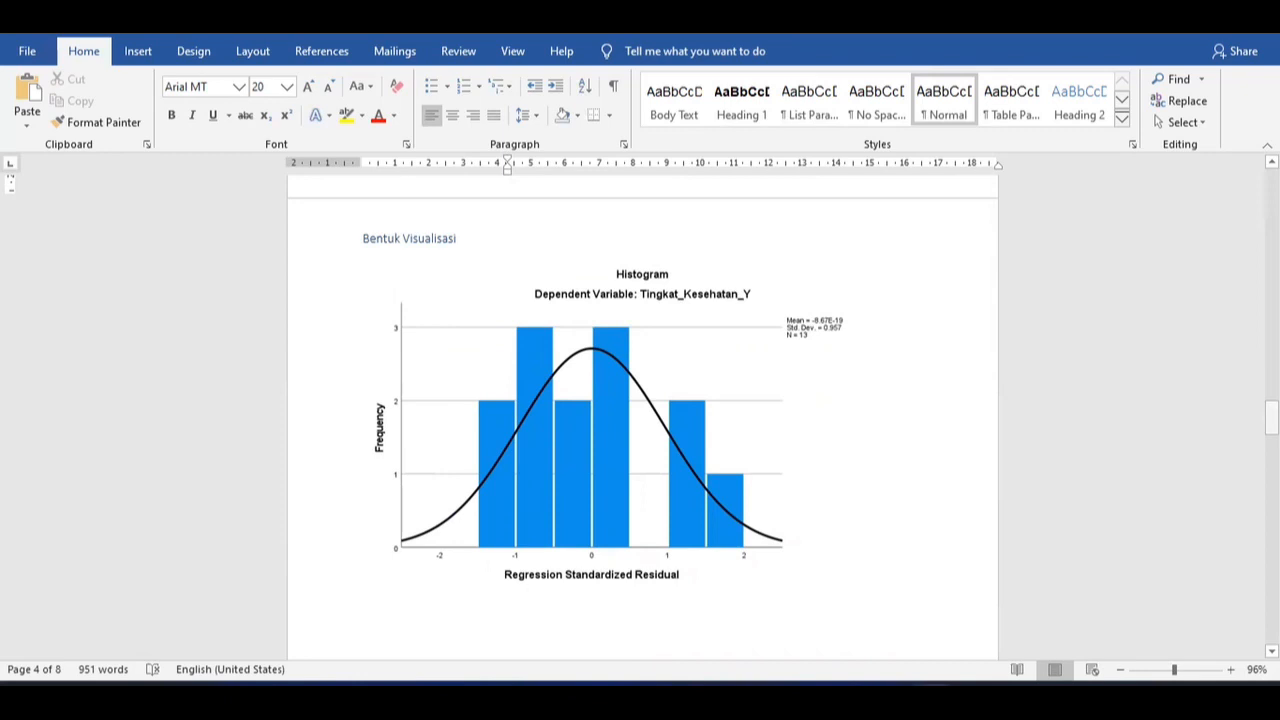
left_click_drag(1271, 418, 1271, 467)
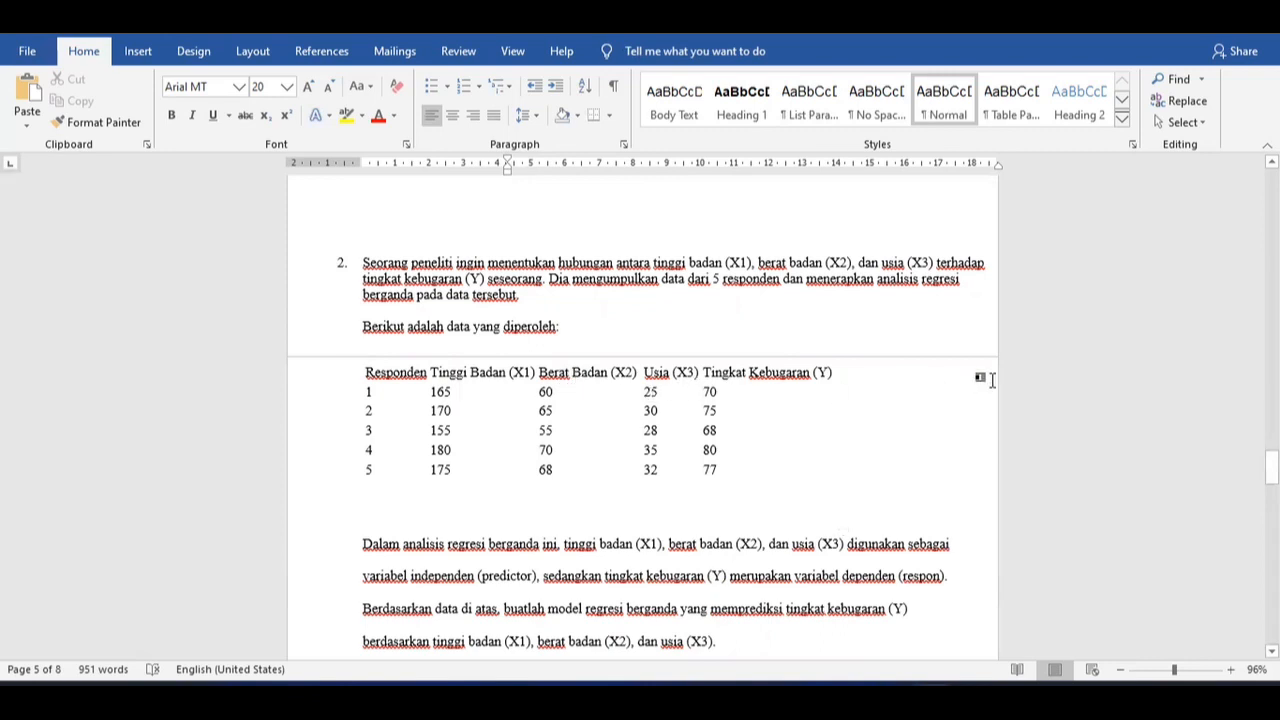
left_click_drag(1272, 467, 1272, 478)
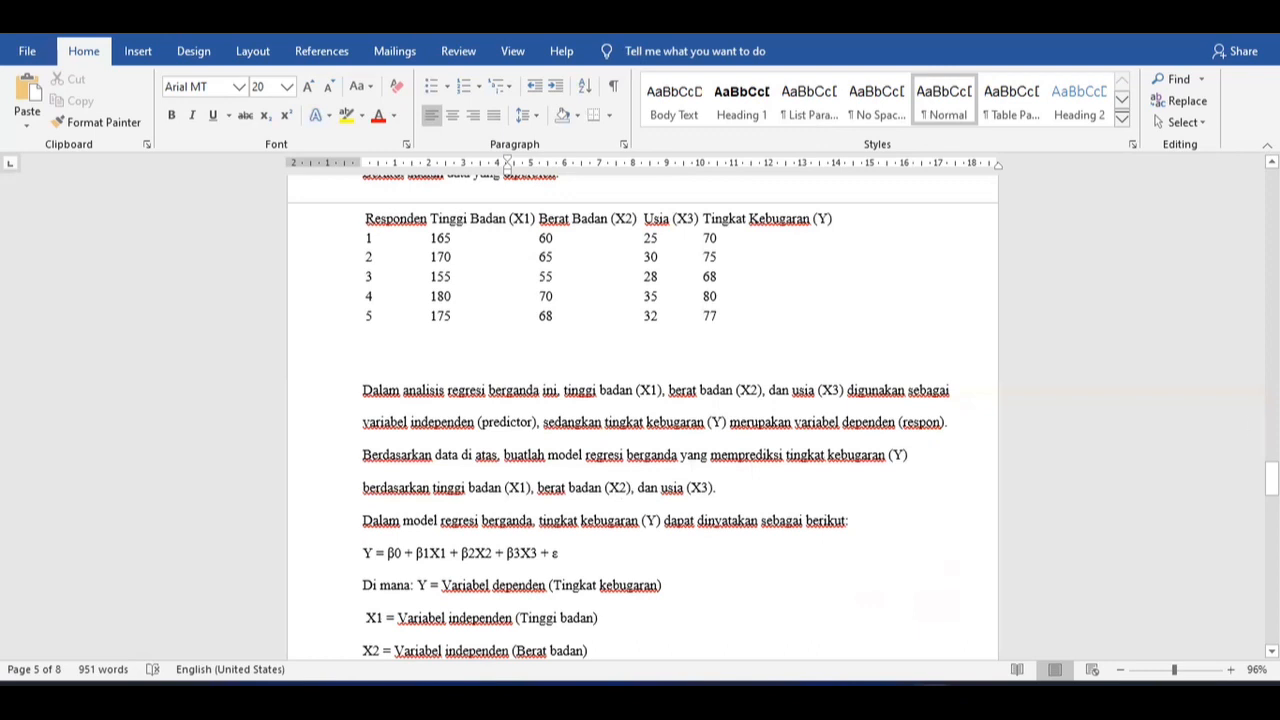
left_click_drag(1271, 478, 1271, 490)
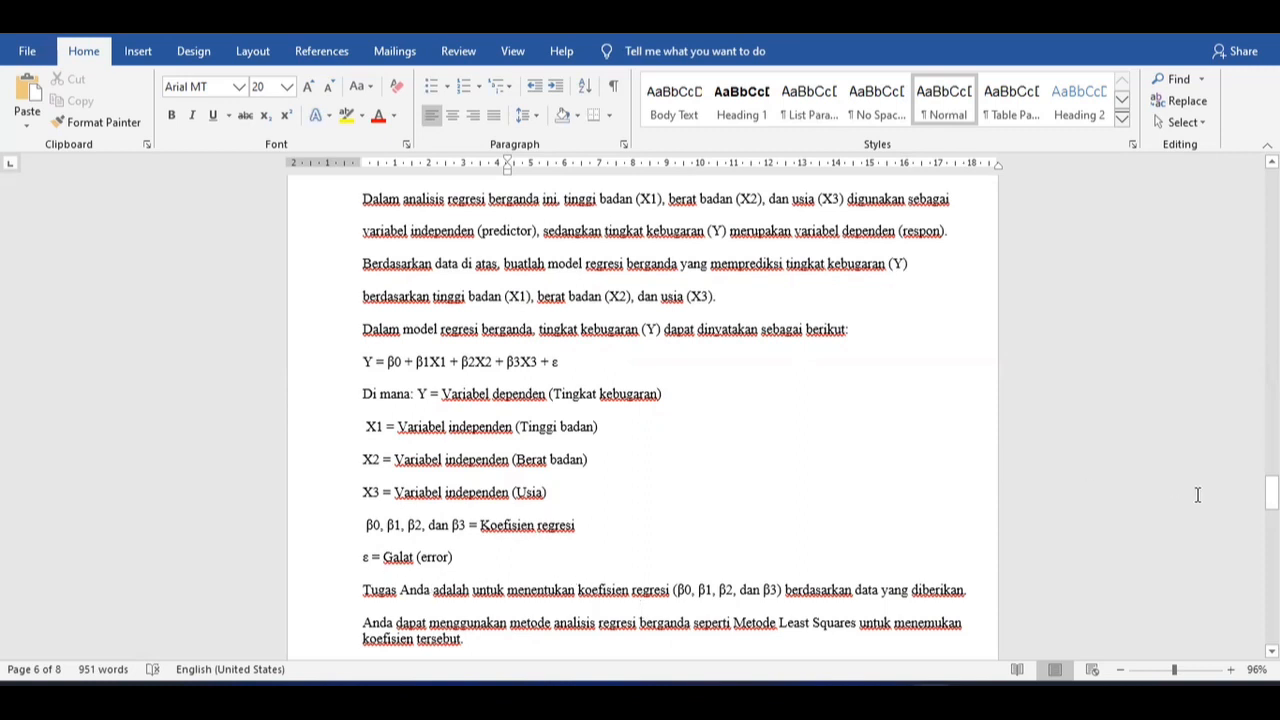
left_click_drag(1271, 490, 1271, 505)
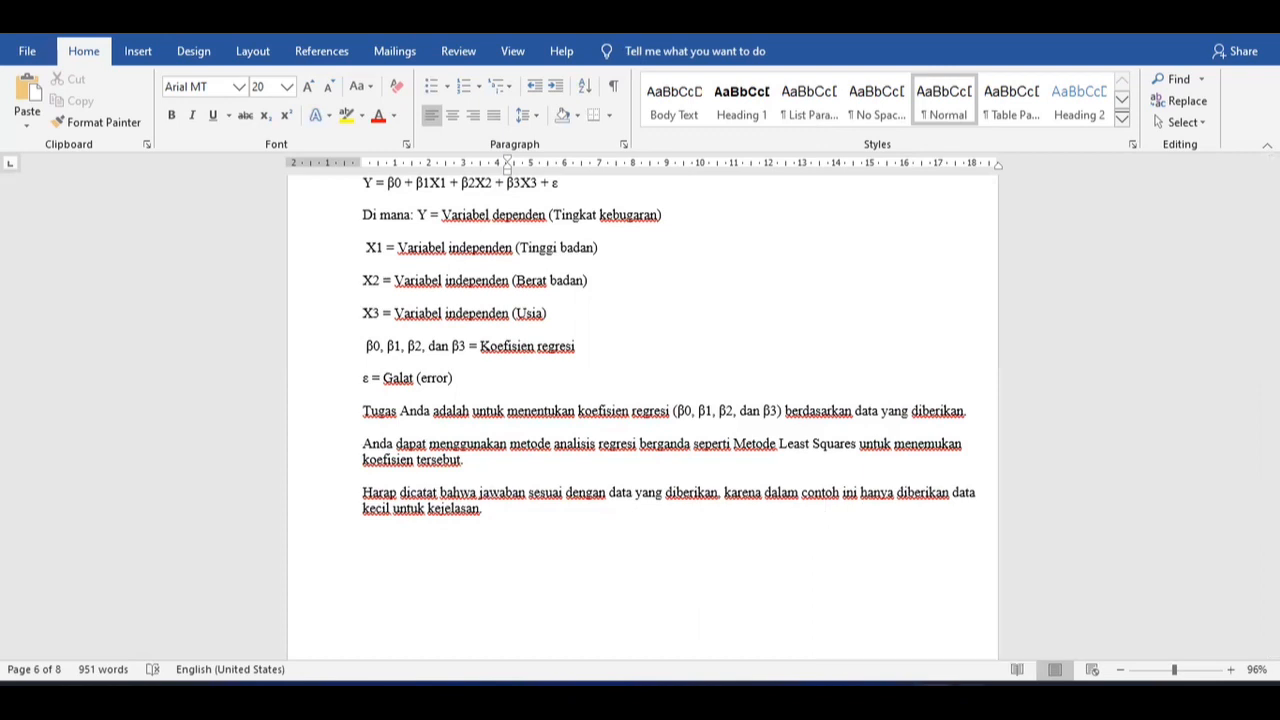
- Switch to the tugas 14.sav data in SPSS and widen the Tinggi_Badan_X1, Berat_Badan_X2 and Tingkat_Kebugaran_Y columns to fit their names
left_click(980, 631)
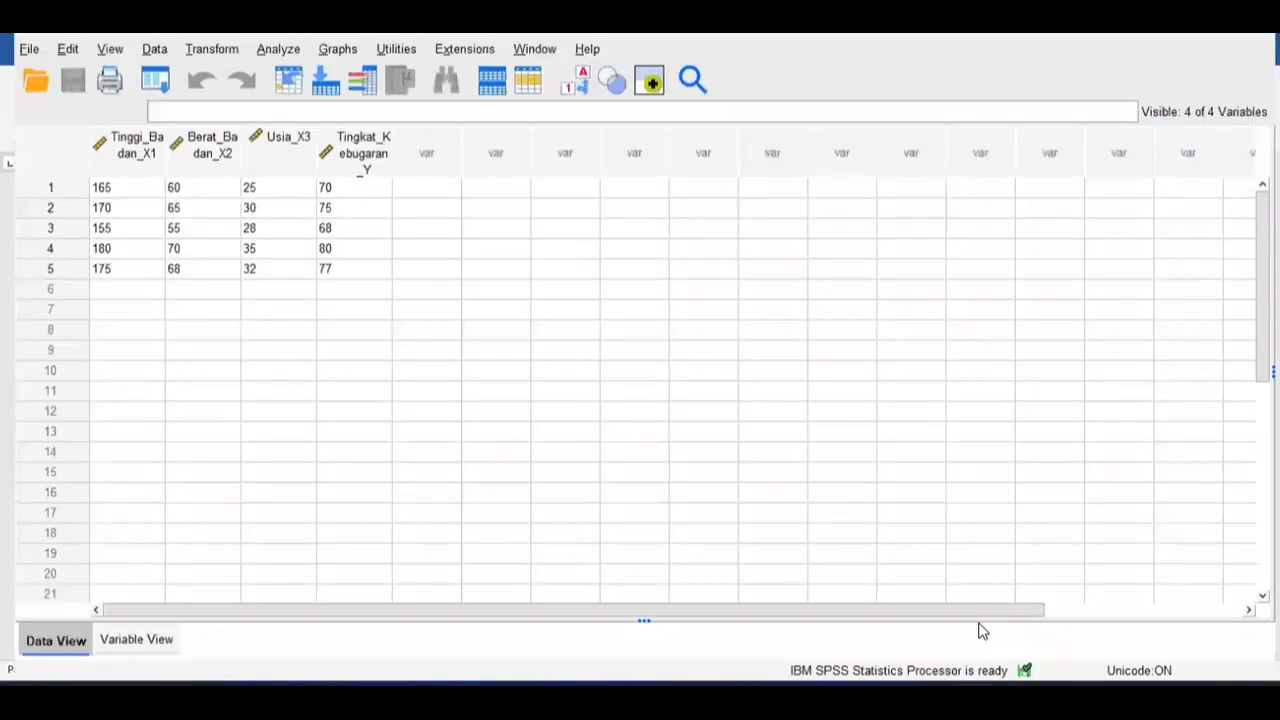
left_click(152, 638)
left_click(53, 642)
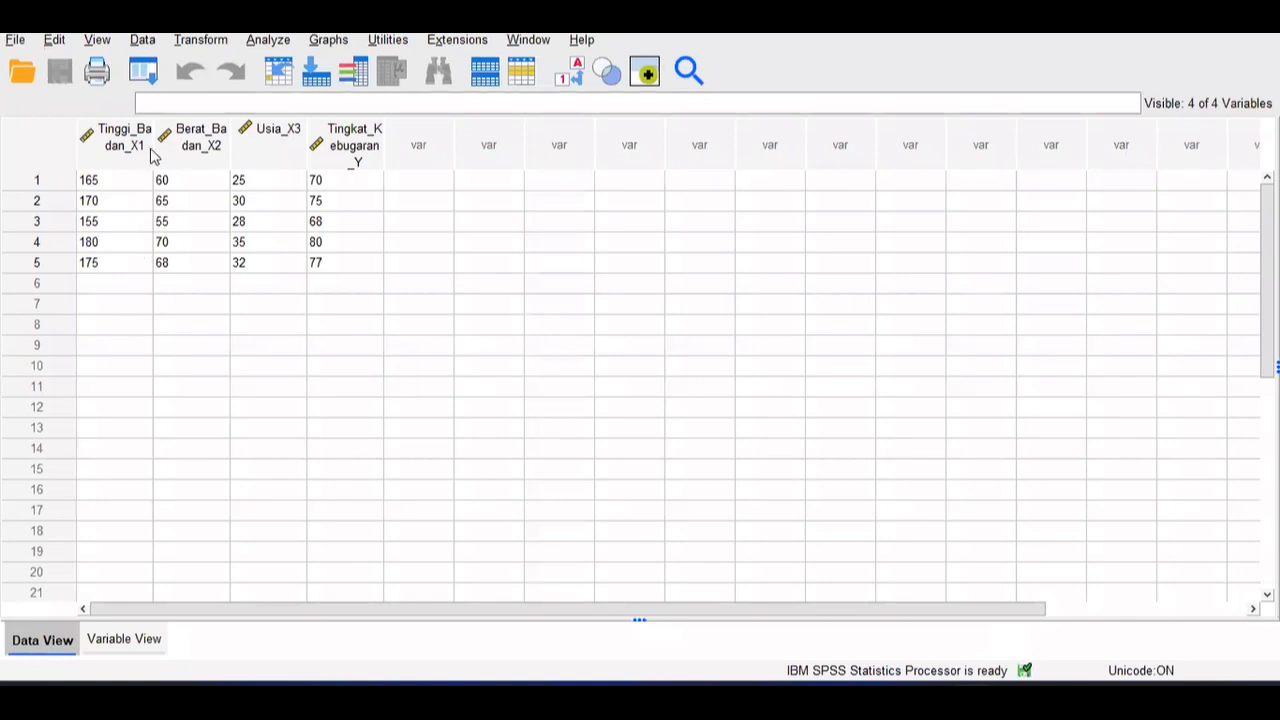
left_click_drag(153, 148, 182, 148)
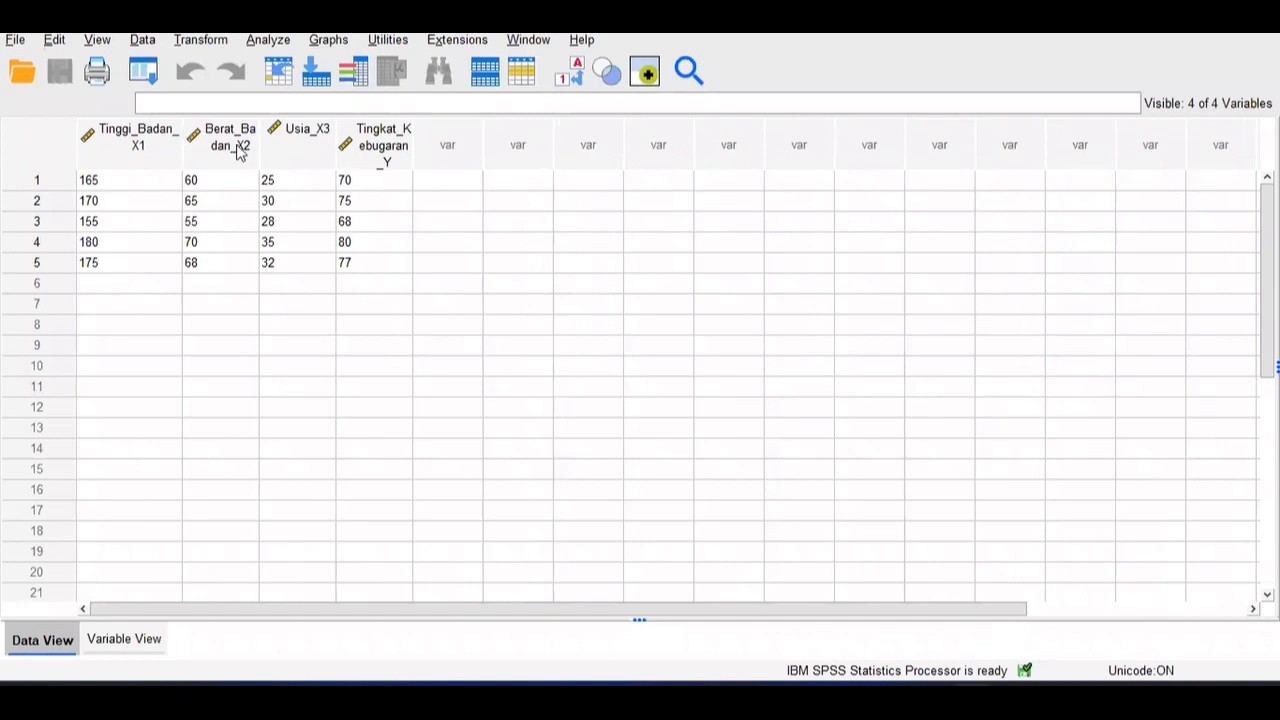
left_click_drag(262, 146, 342, 148)
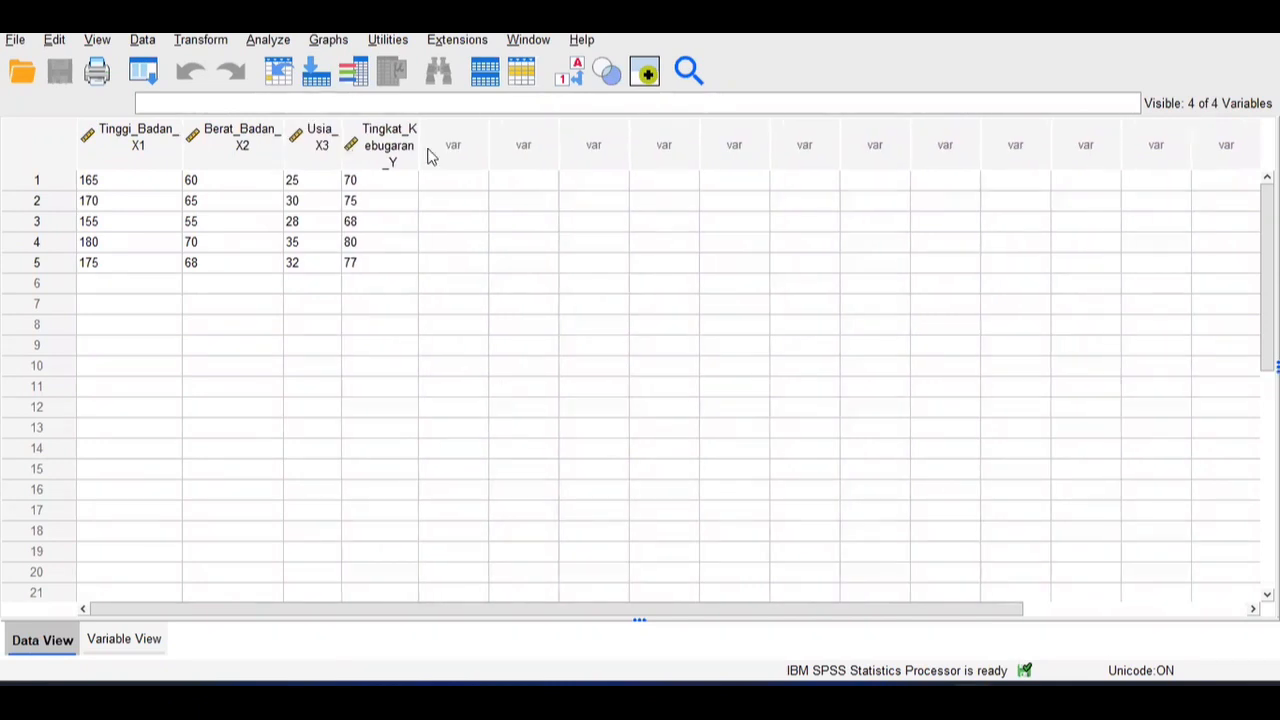
left_click_drag(420, 147, 476, 149)
- Set up a linear regression of Tingkat_Kebugaran_Y on Tinggi_Badan_X1, Berat_Badan_X2 and Usia_X3 with model fit, descriptives, correlations and collinearity diagnostics
left_click(268, 40)
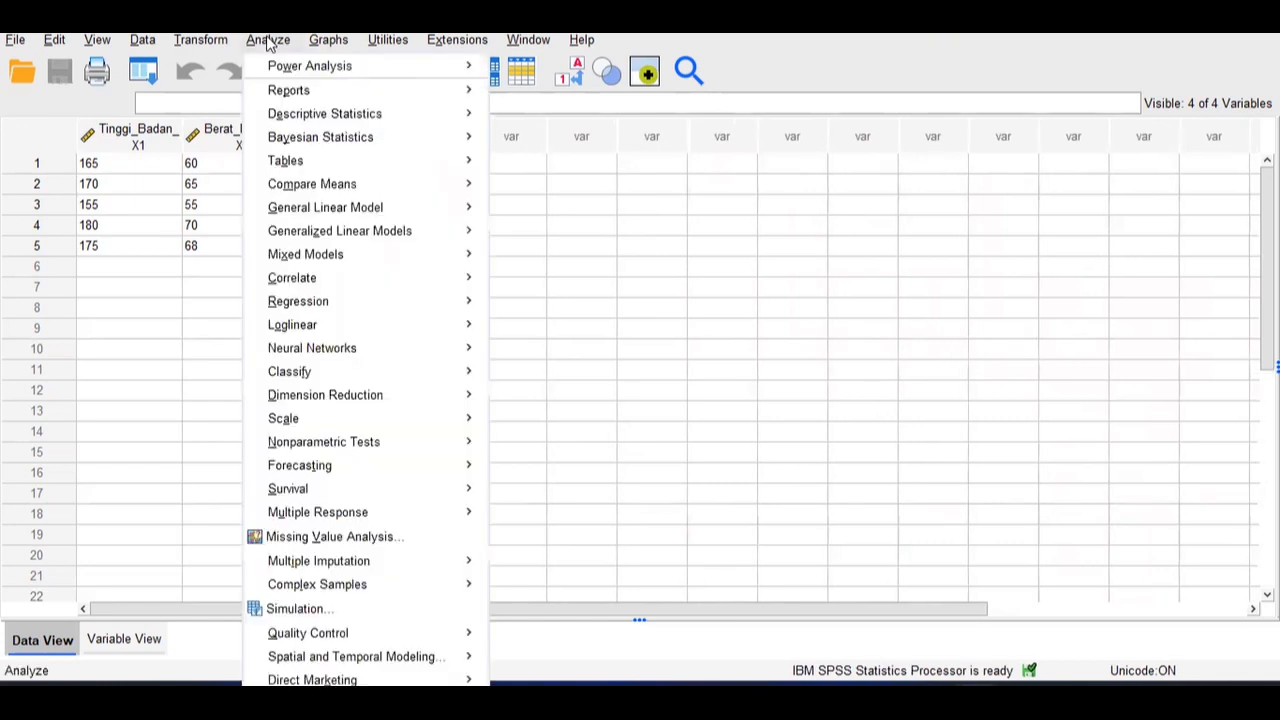
mouse_move(400, 301)
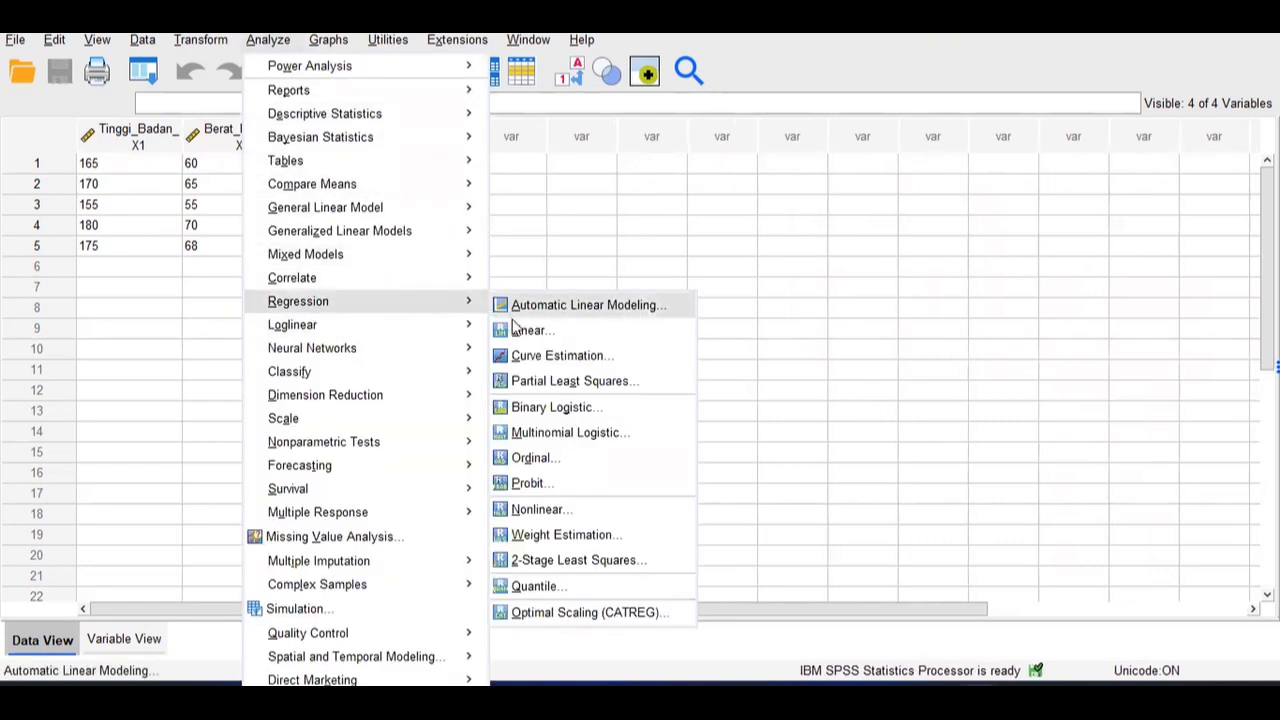
left_click(628, 330)
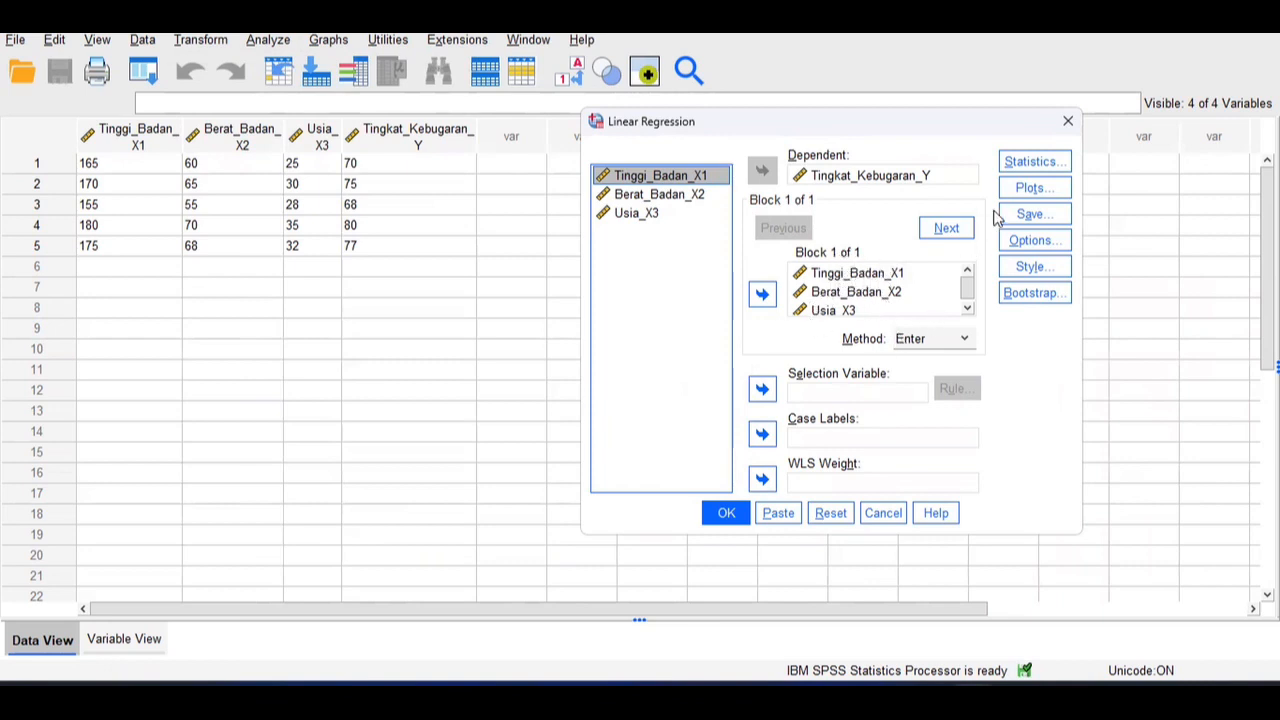
left_click(1034, 162)
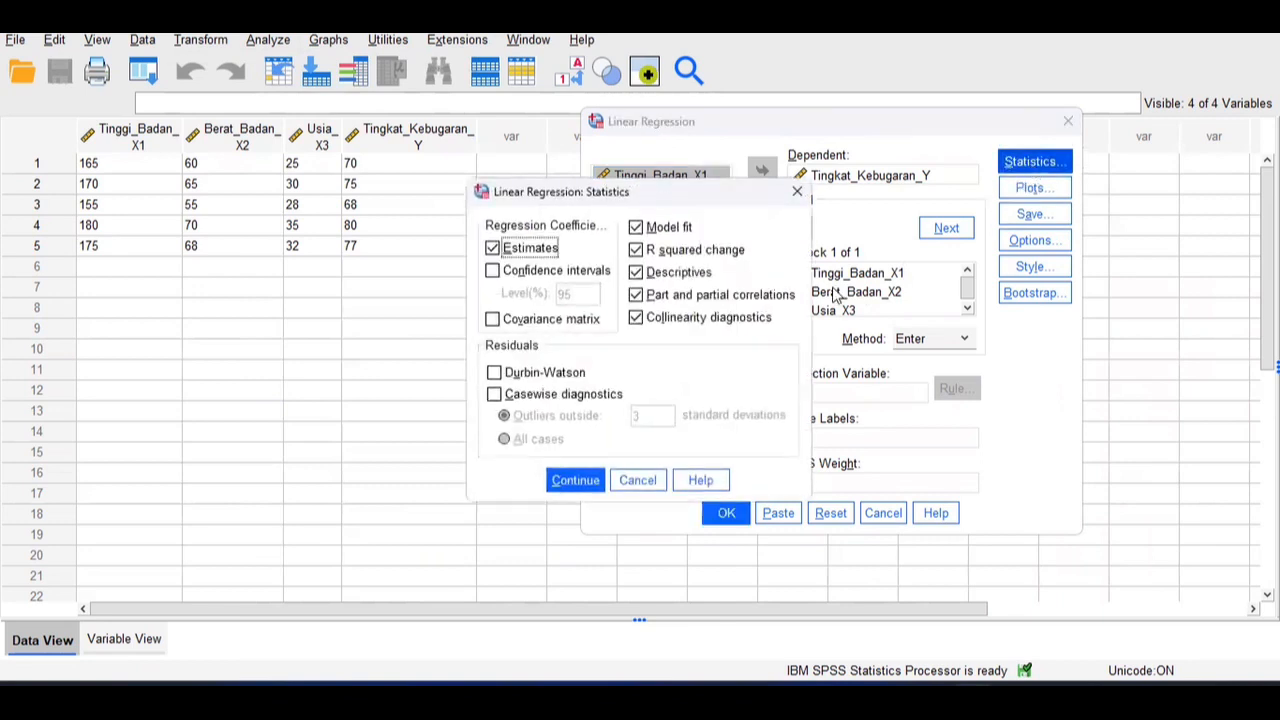
left_click(575, 480)
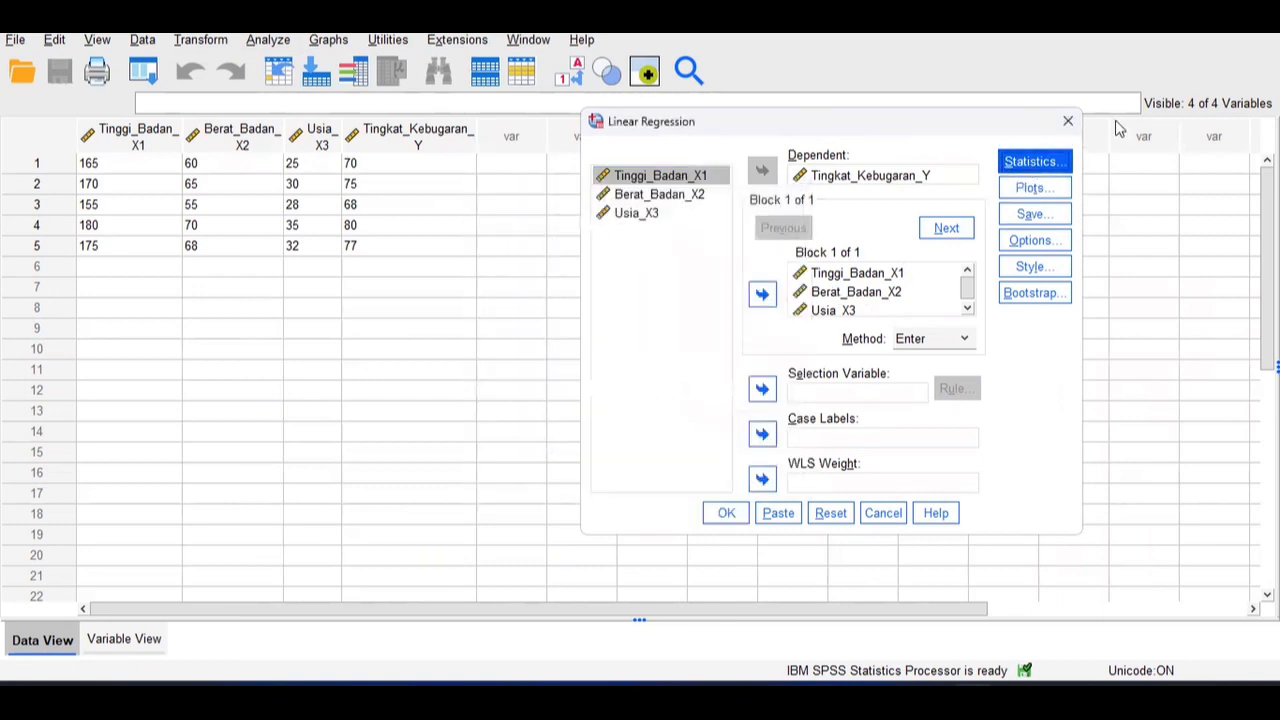
- Keep the residual histogram and the F-probability options of 0.05 entry and 0.10 removal, and run the regression
left_click(1031, 190)
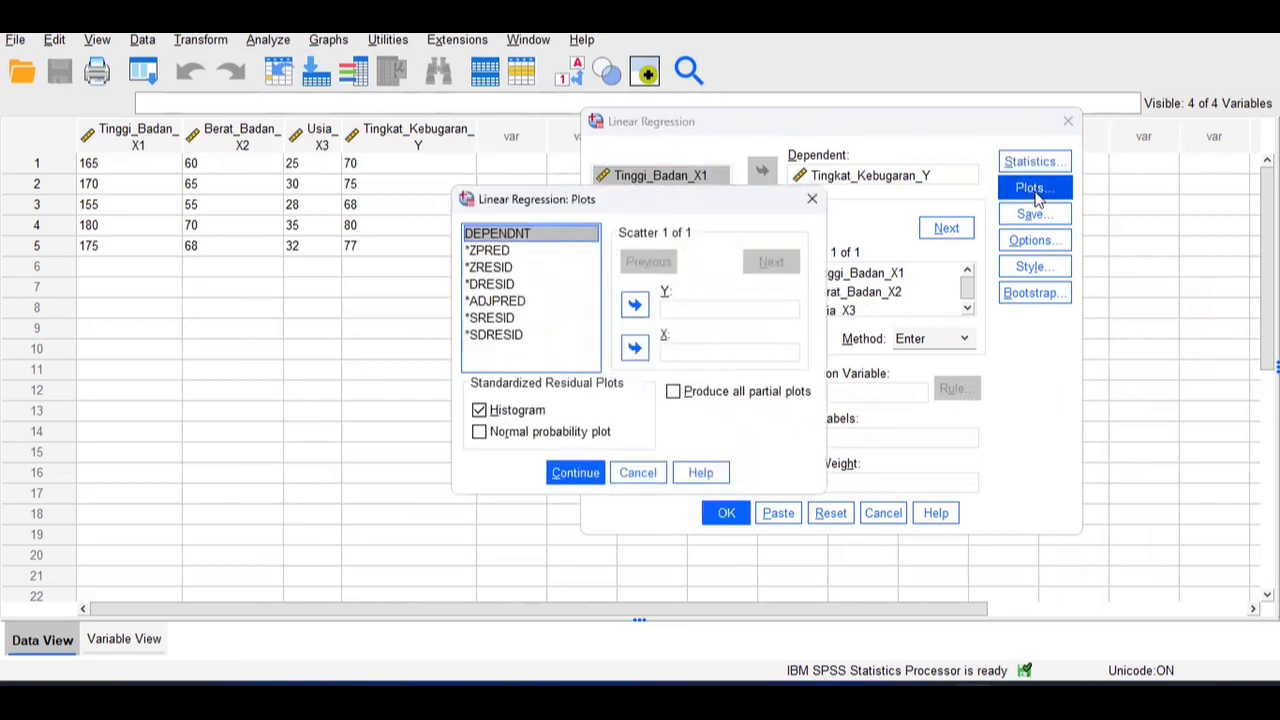
left_click(589, 472)
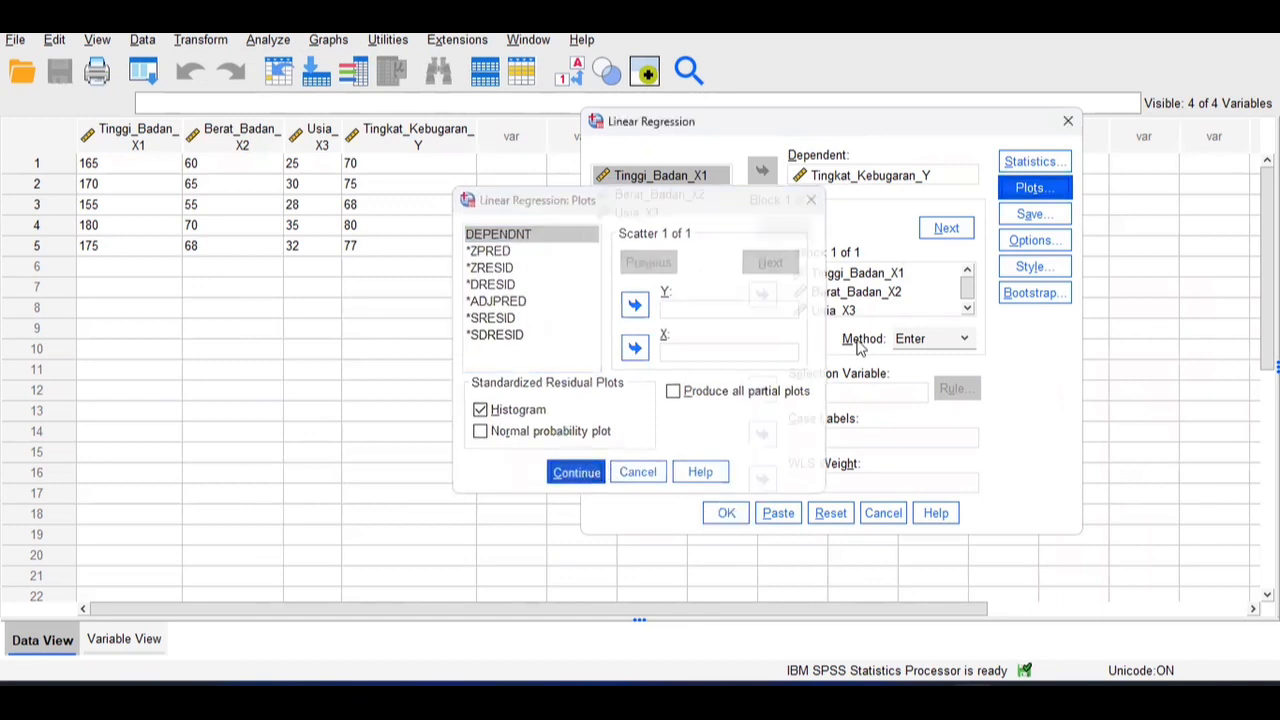
left_click(1040, 242)
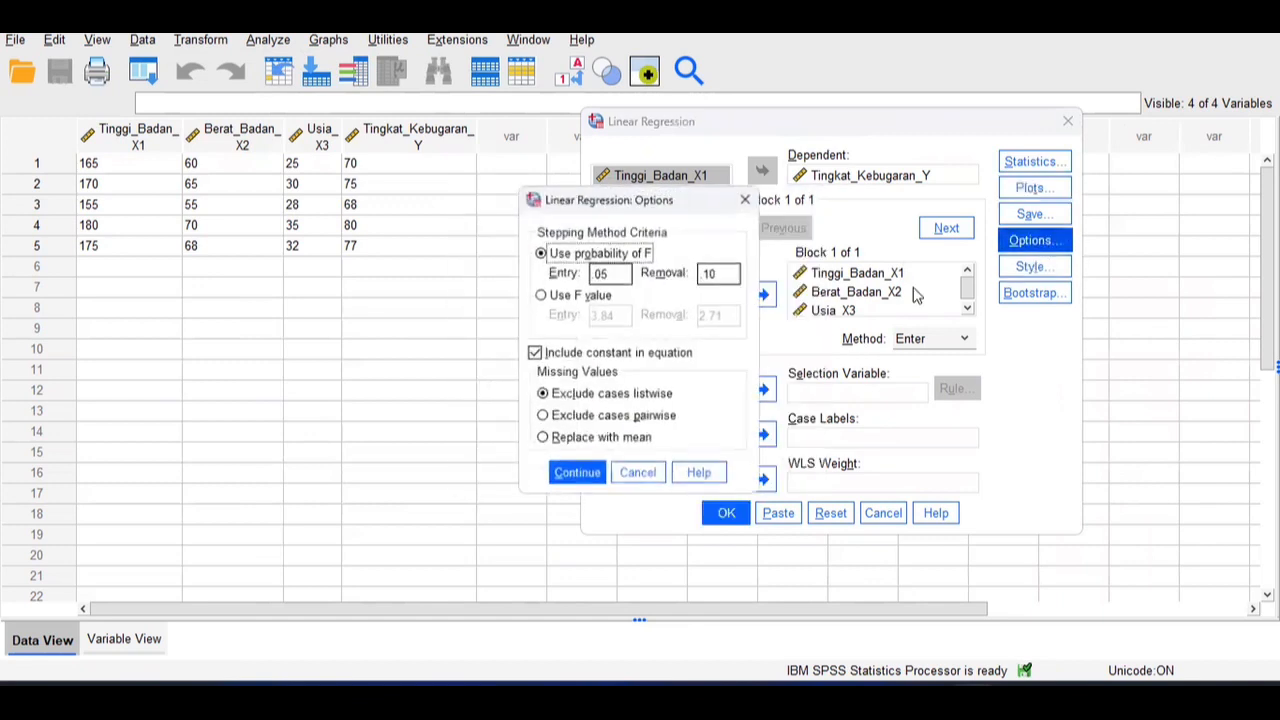
left_click(580, 477)
left_click(724, 514)
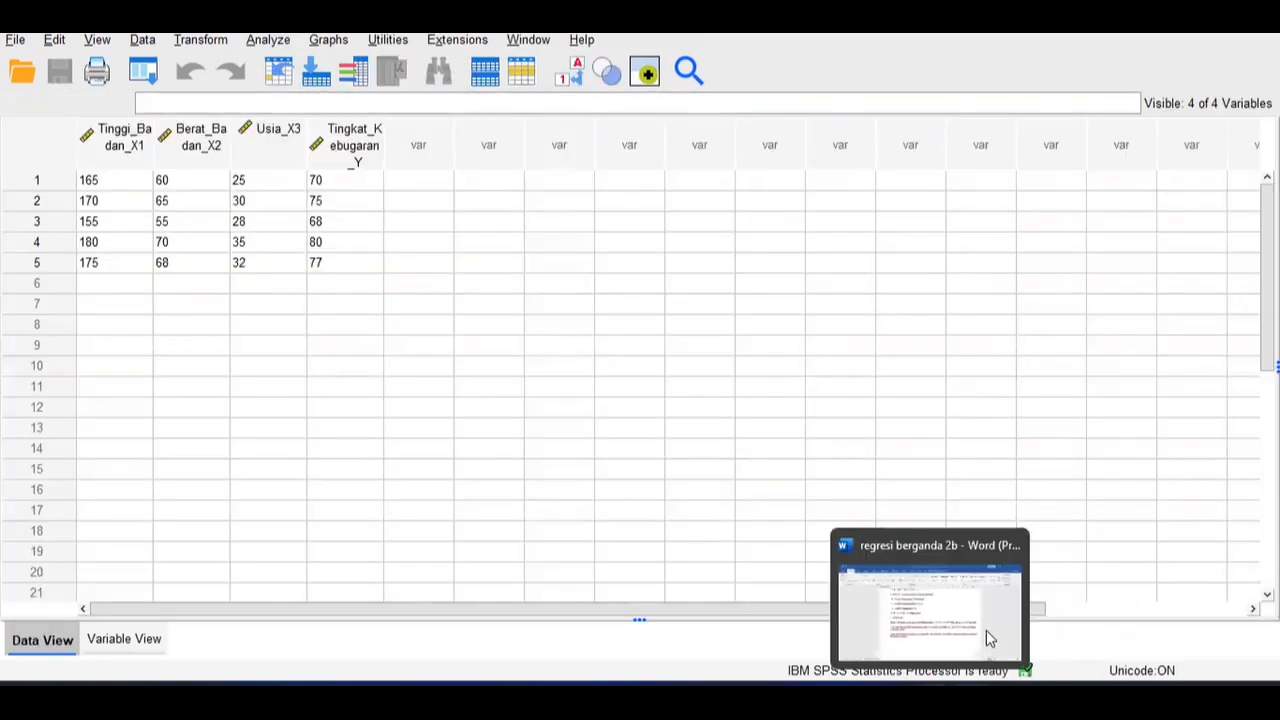
- Switch to the regression output and examine the Descriptive Statistics, Correlations, ANOVA and Coefficients tables for Tingkat_Kebugaran_Y
left_click(986, 630)
mouse_move(970, 700)
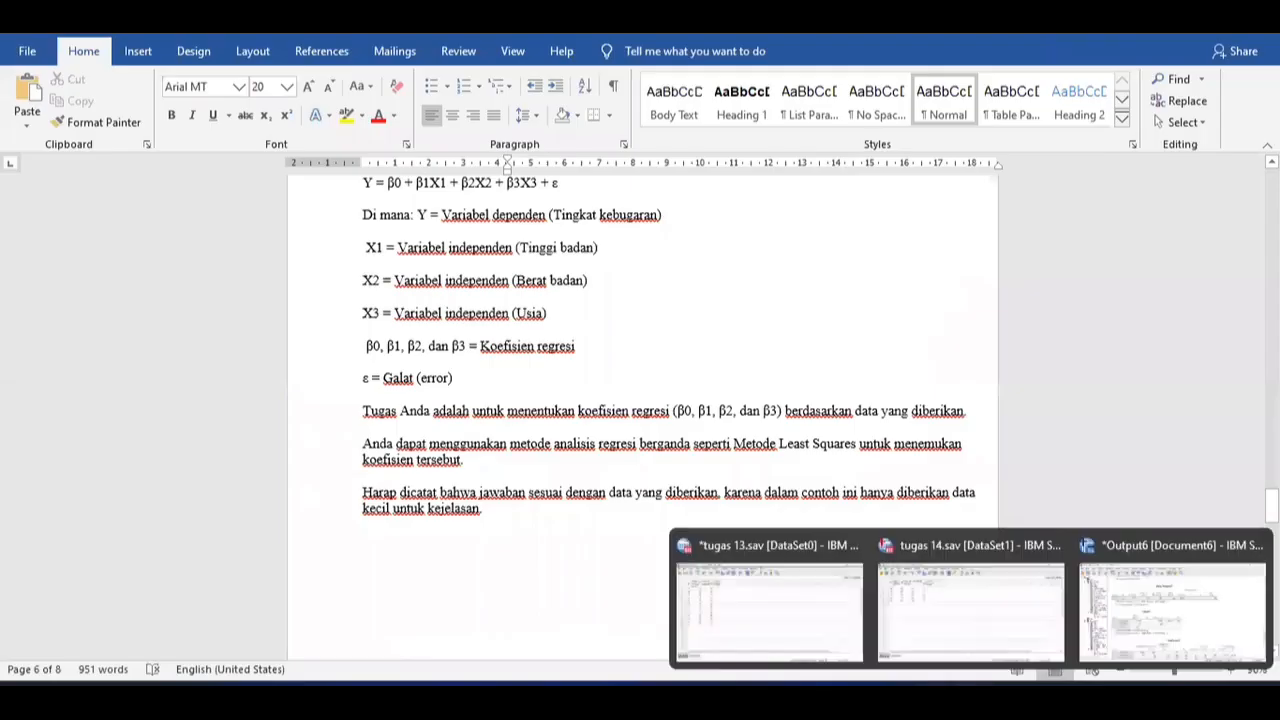
left_click(1115, 624)
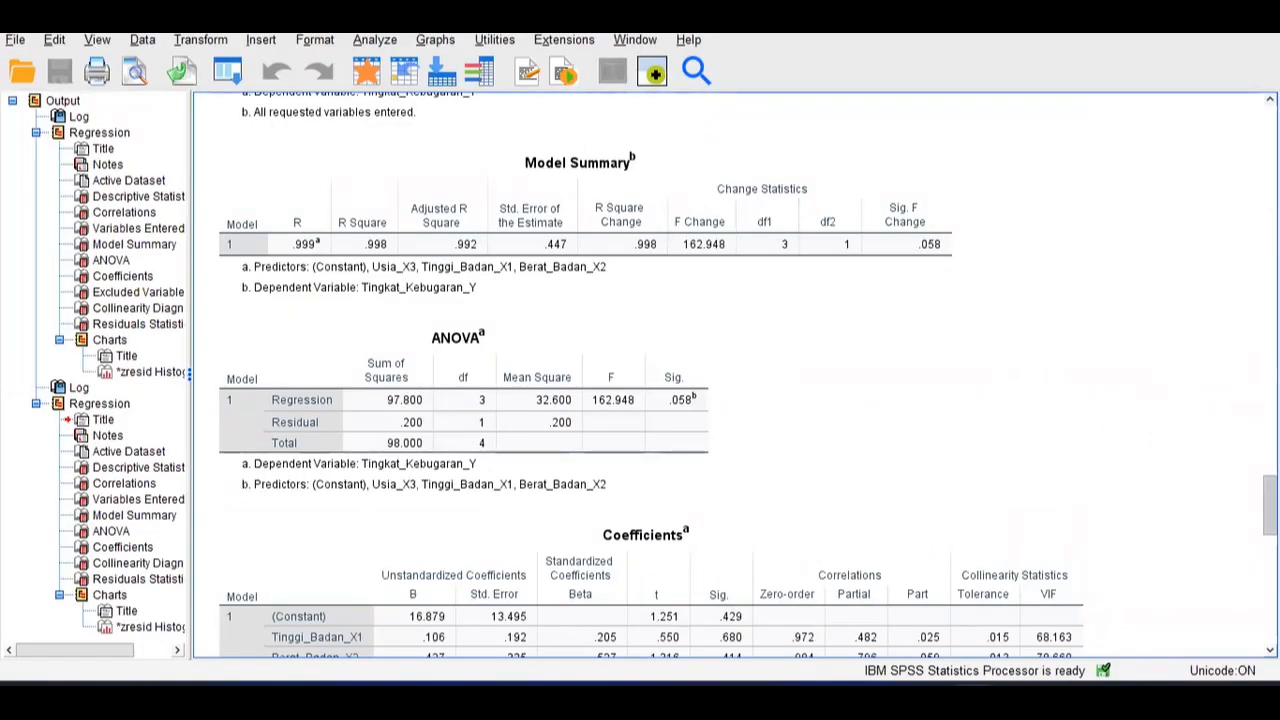
scroll(736, 375, "up", 12)
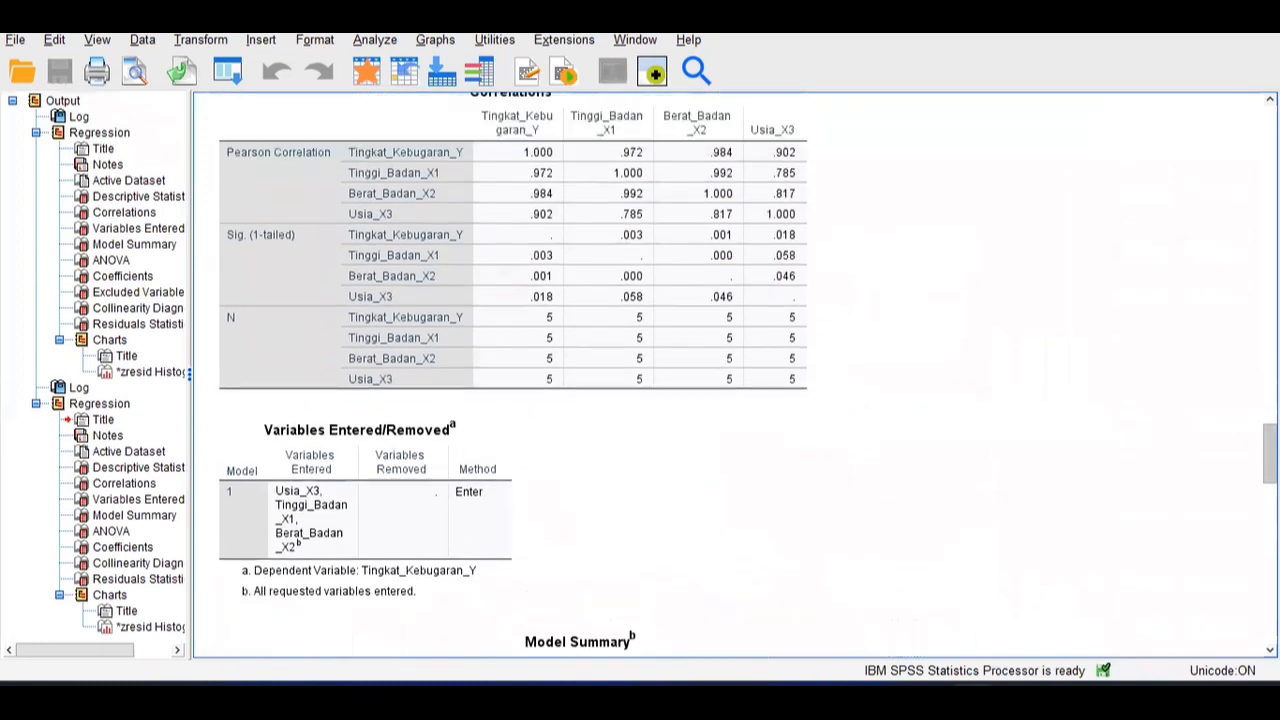
scroll(1063, 343, "down", 3)
left_click(347, 266)
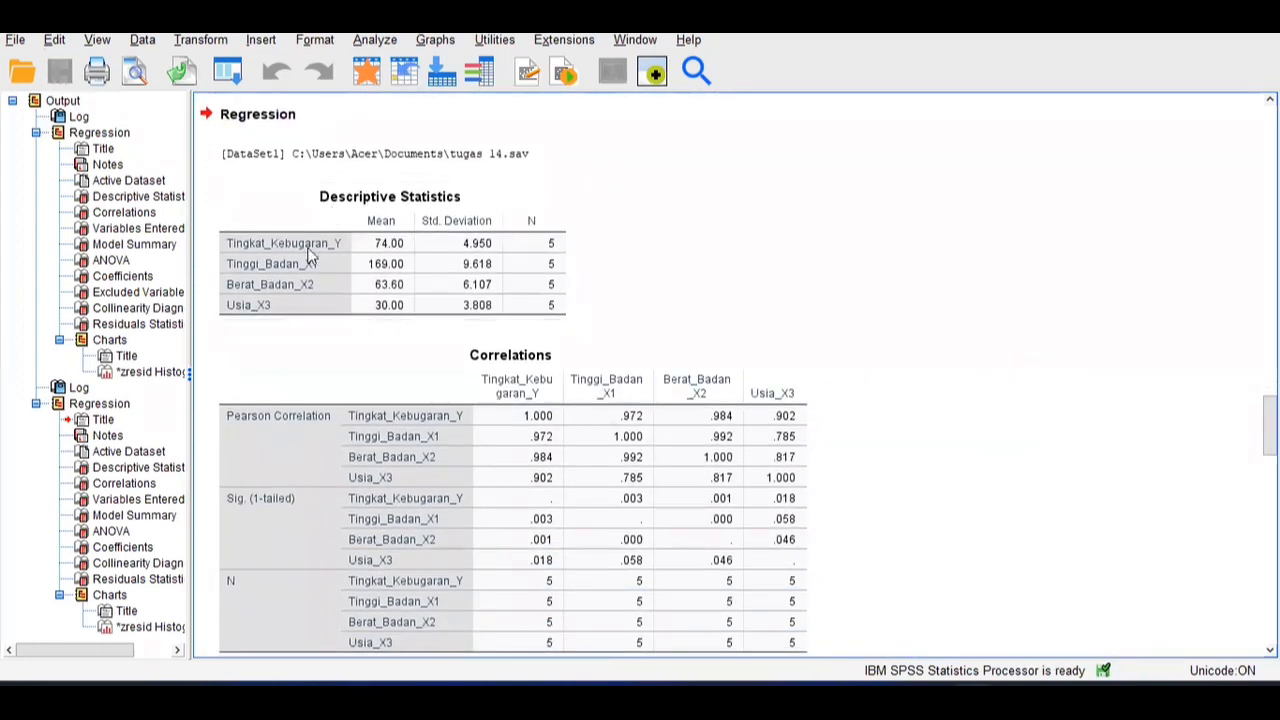
left_click(384, 418)
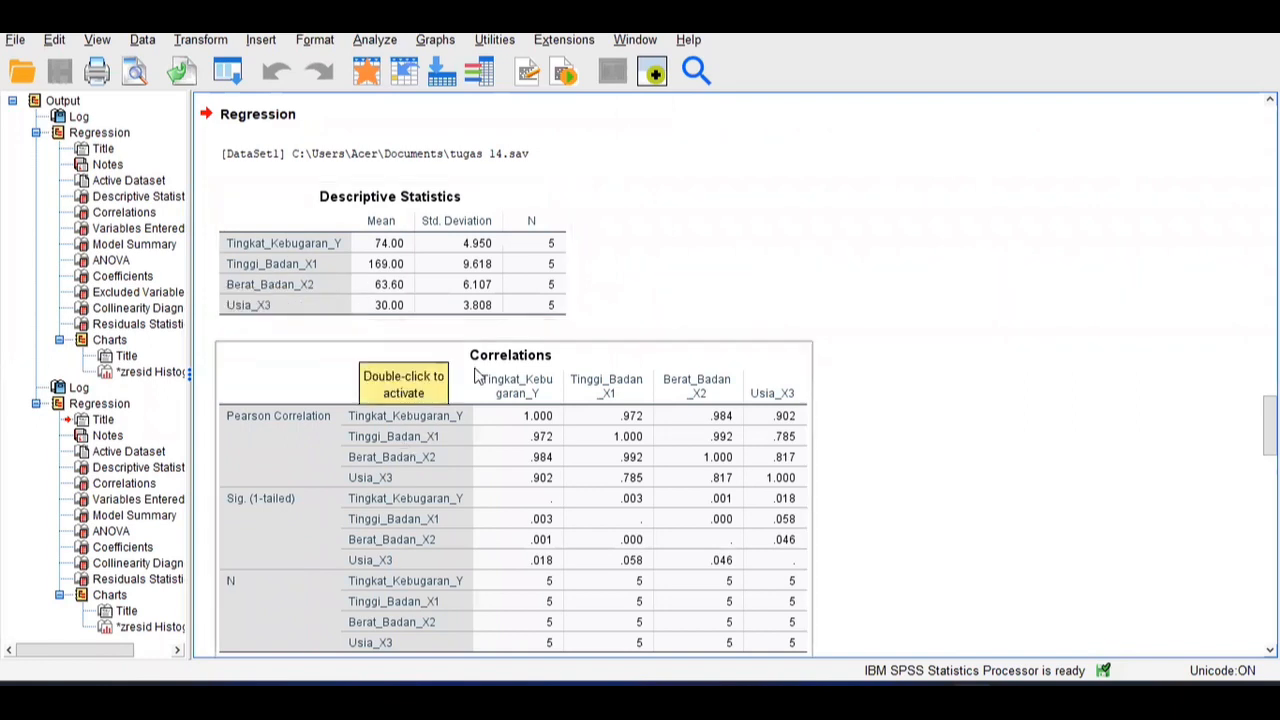
left_click(341, 216)
left_click(727, 295)
left_click(597, 350)
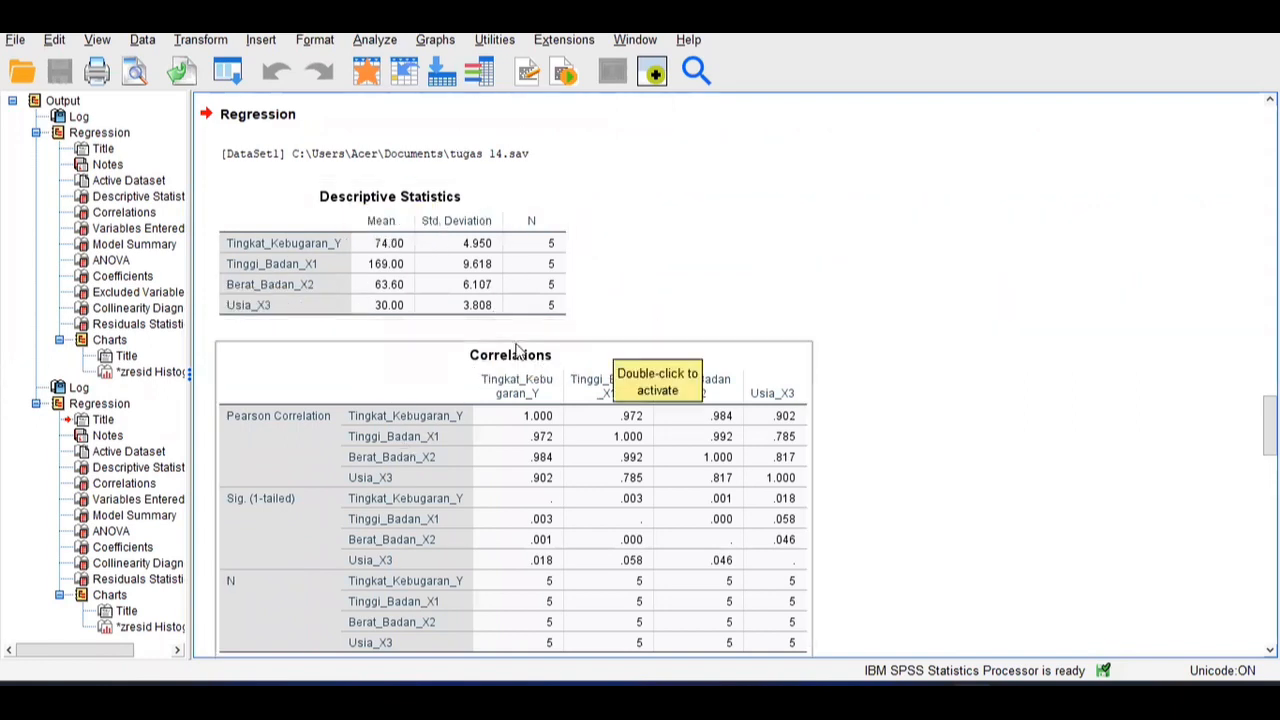
left_click(388, 250)
left_click(600, 234)
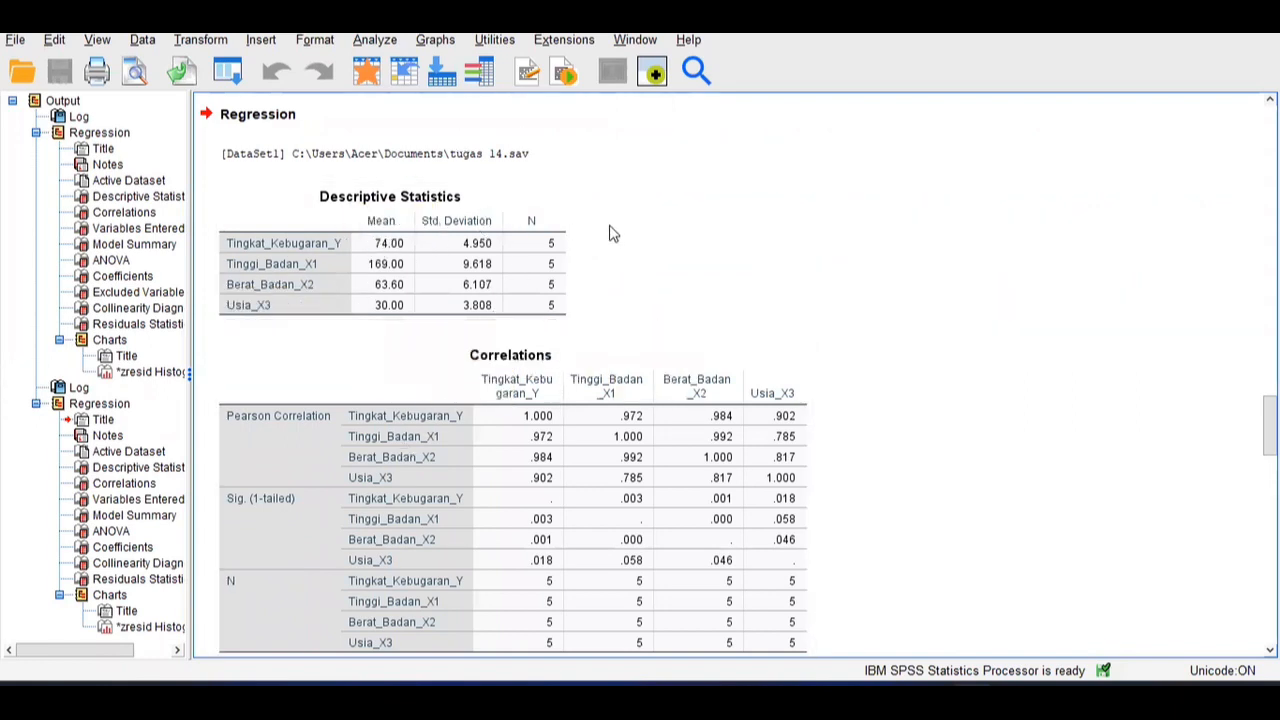
left_click(518, 243)
left_click_drag(1270, 426, 1270, 530)
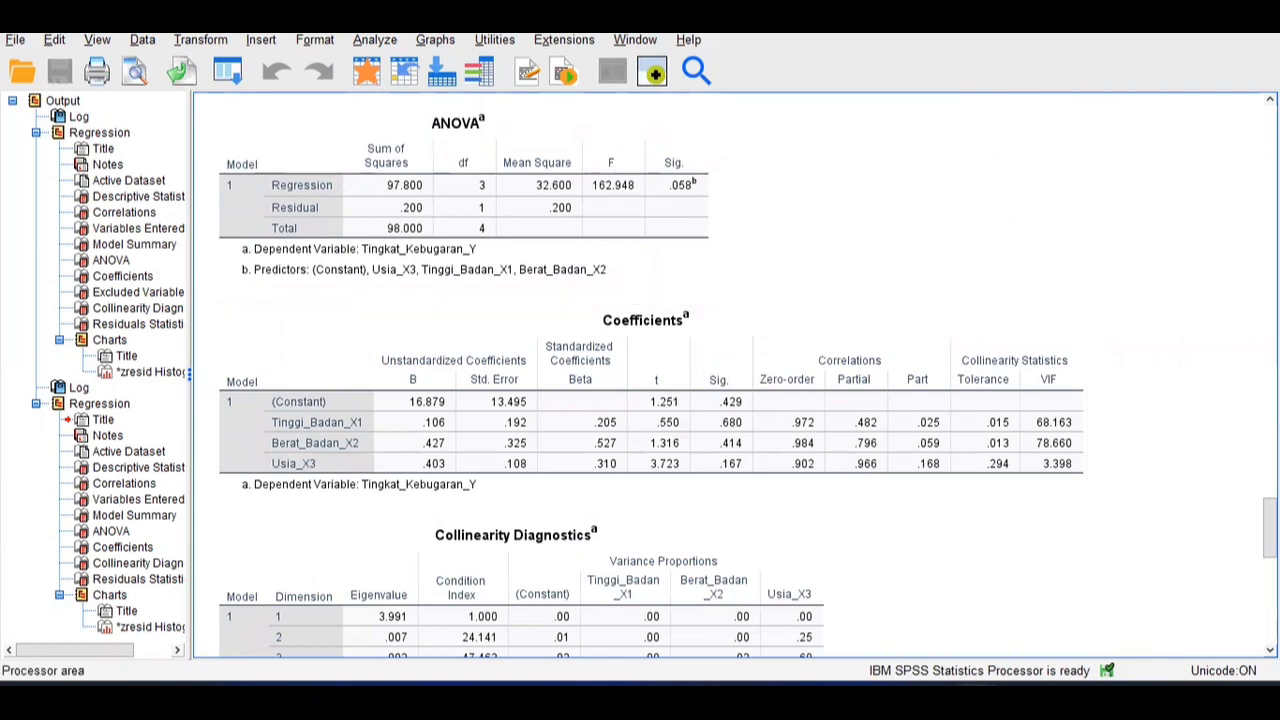
- Switch to the Word report and insert a plus sign before e in the exercise 2 regression line equation
mouse_move(929, 700)
left_click(935, 618)
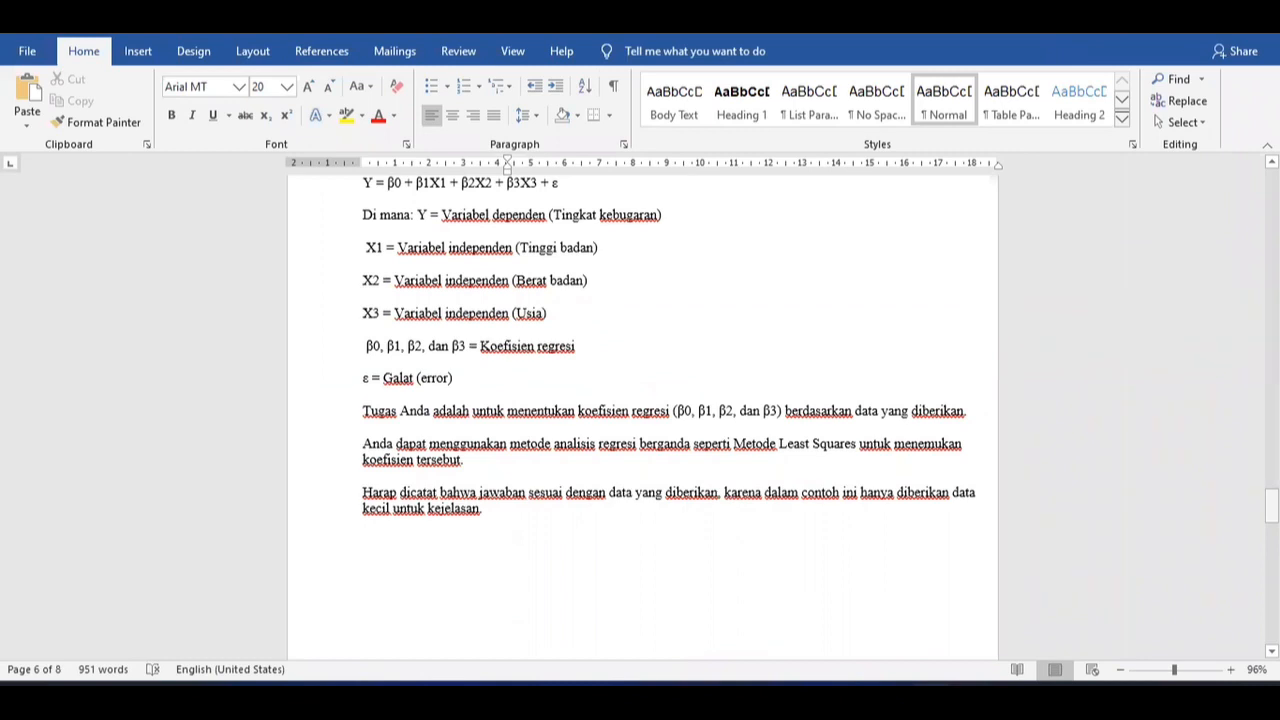
left_click_drag(1270, 507, 1270, 550)
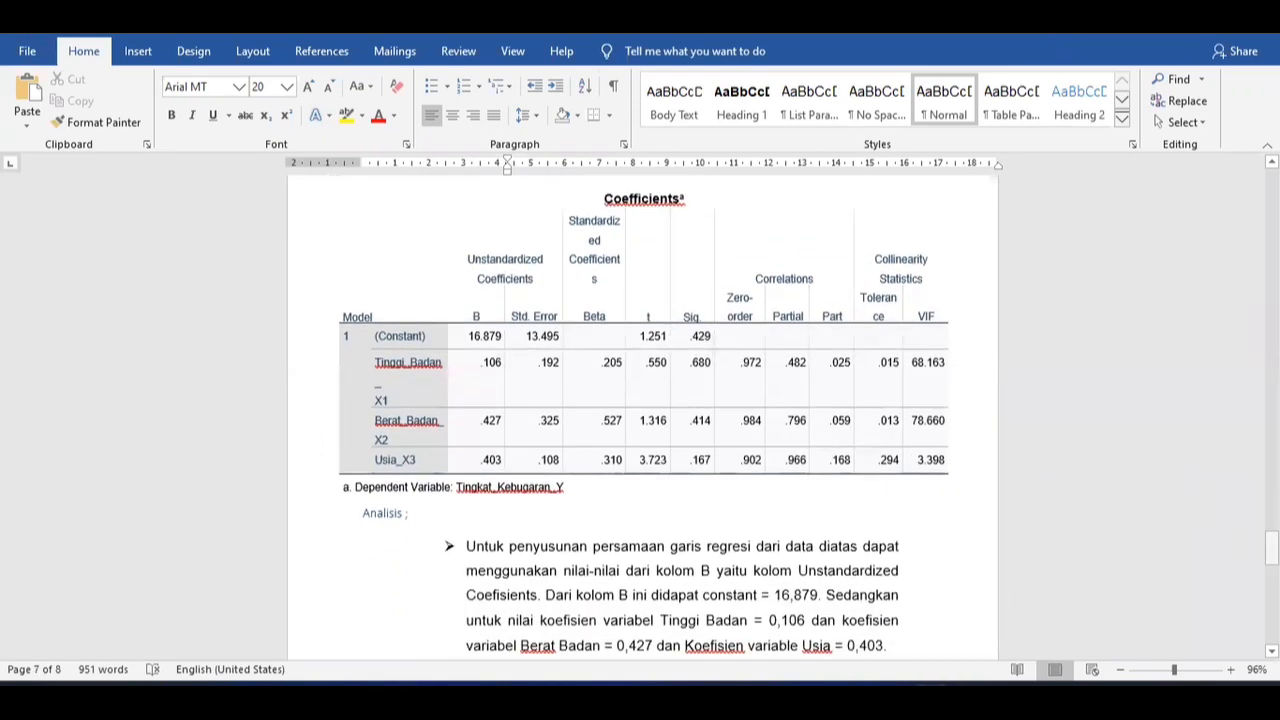
left_click_drag(1271, 550, 1271, 560)
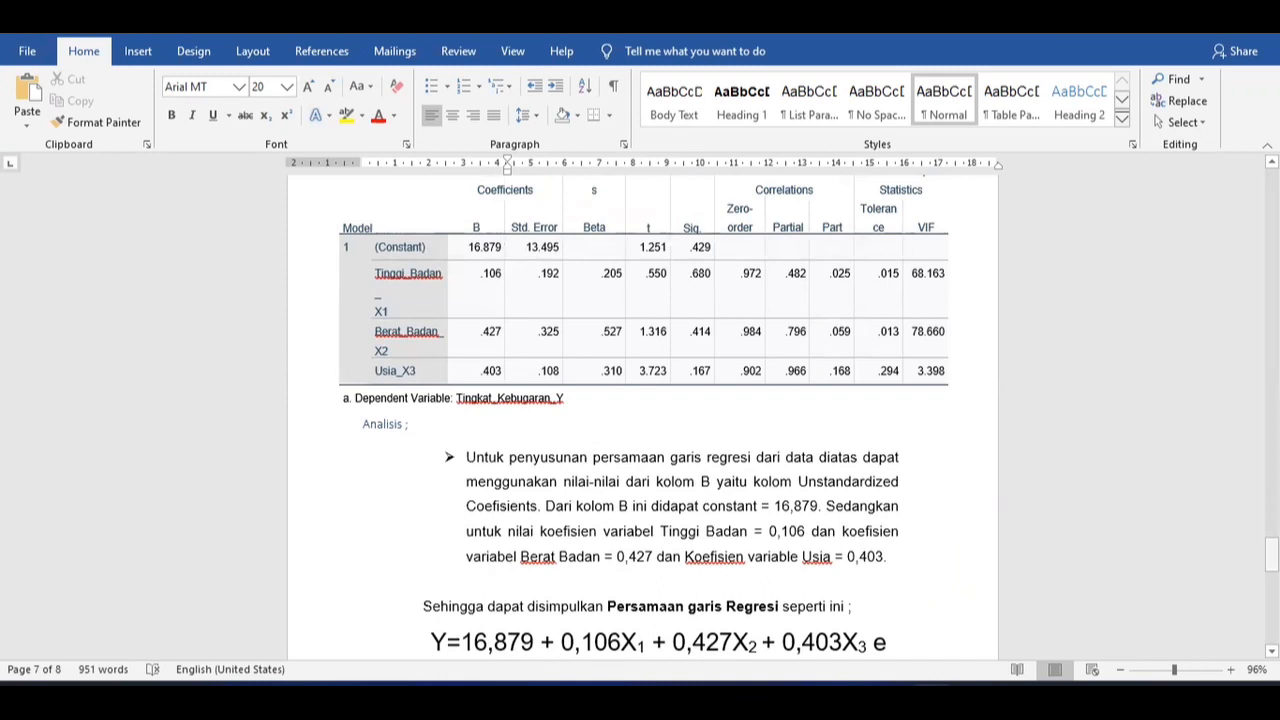
left_click_drag(1272, 555, 1272, 572)
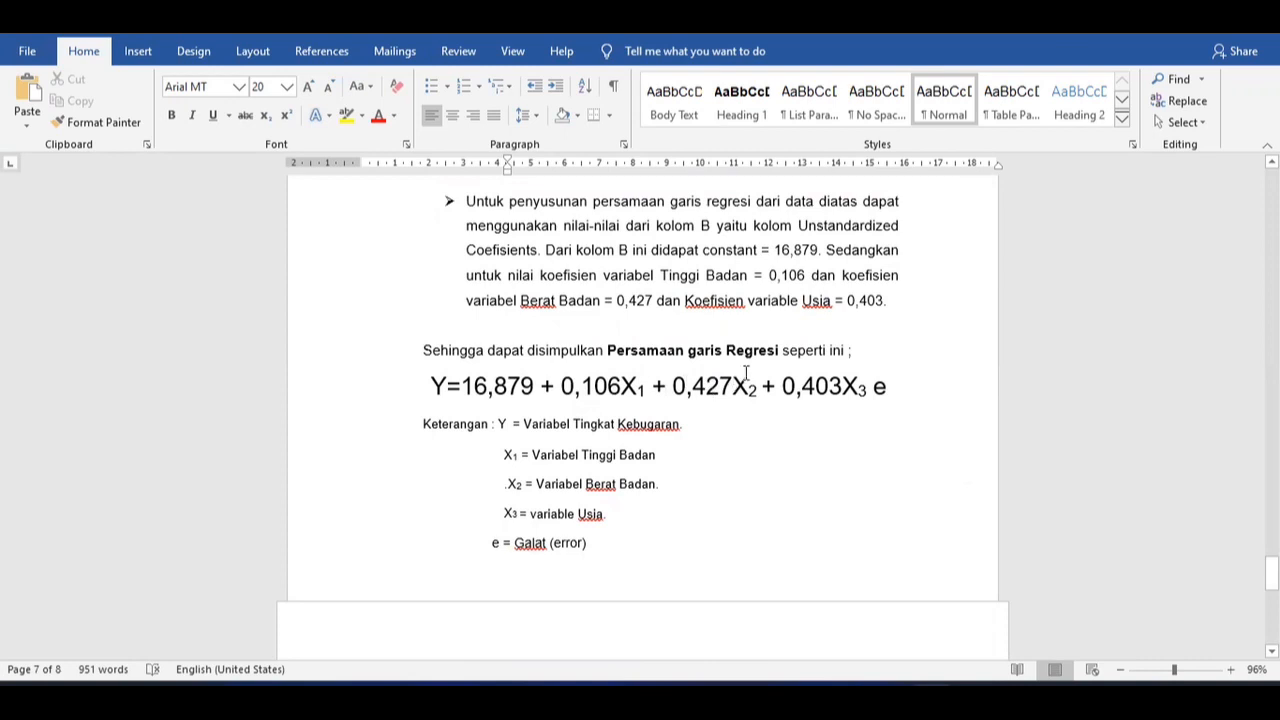
left_click(873, 387)
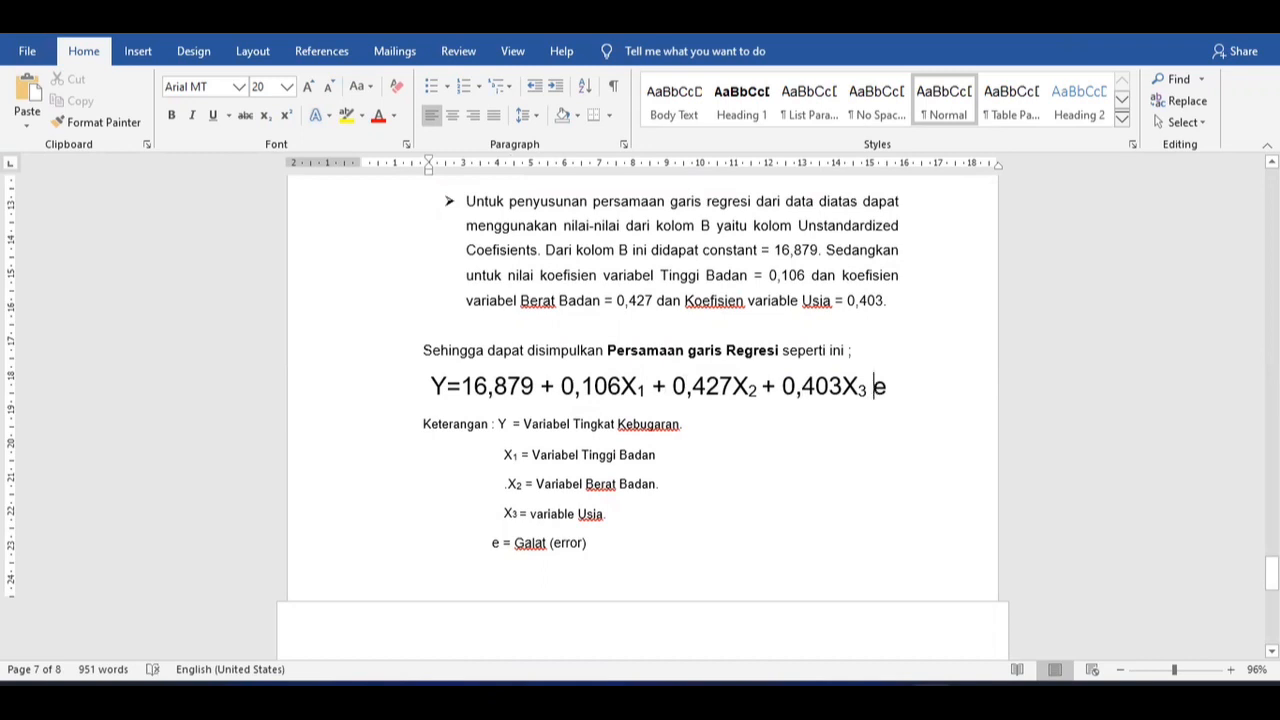
type("+")
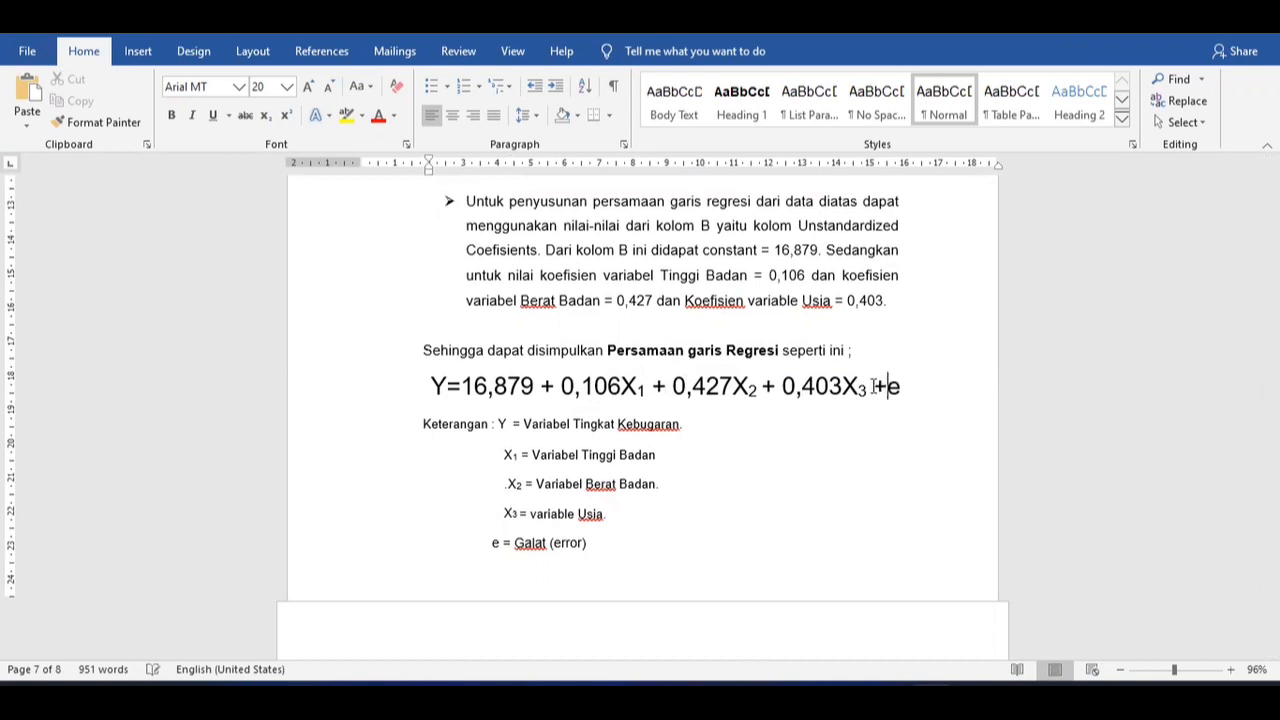